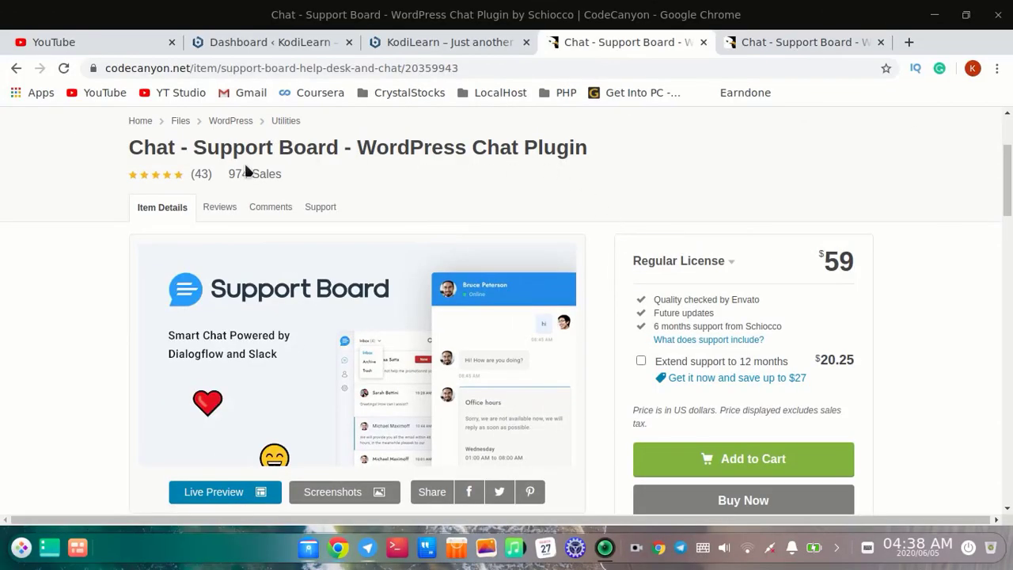
# Review the Support Board CodeCanyon listing, highlighting its title, $59 price and sales count
pyautogui.moveTo(127, 149); pyautogui.dragTo(516, 147)
pyautogui.scroll(-2, 667, 209)
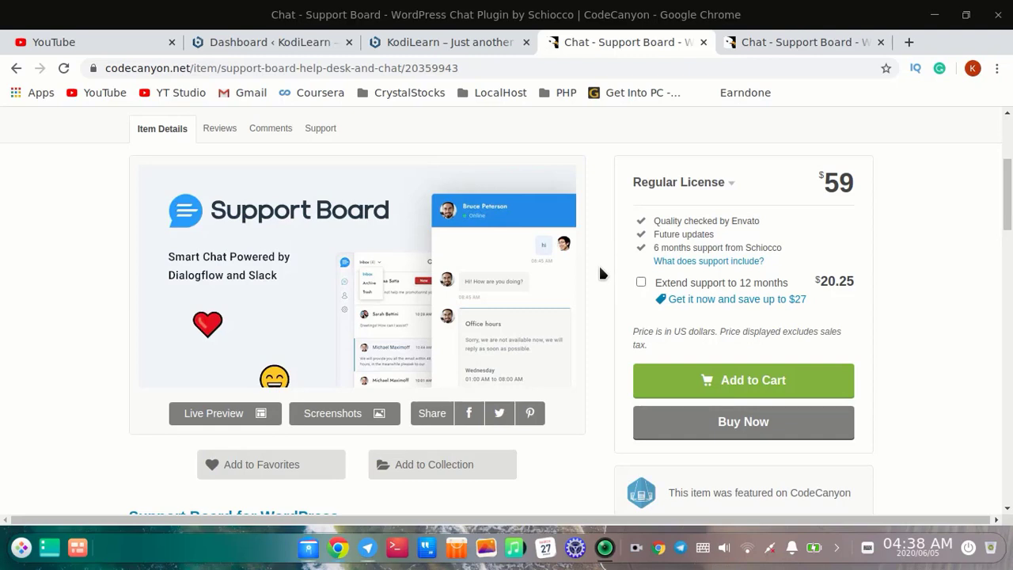
pyautogui.moveTo(818, 191); pyautogui.dragTo(845, 185)
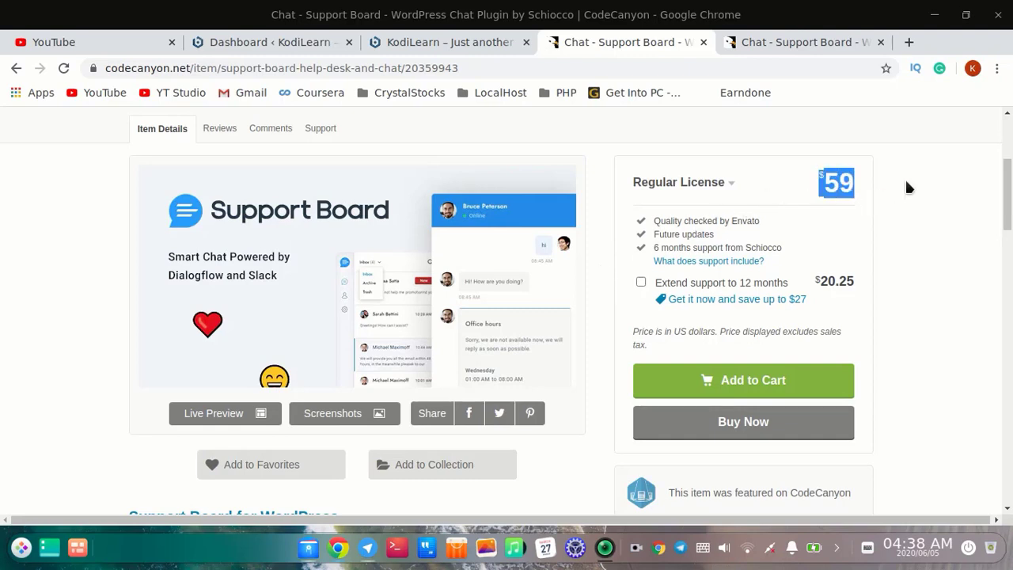
pyautogui.click(906, 188)
pyautogui.scroll(-3, 875, 277)
pyautogui.scroll(-3, 819, 285)
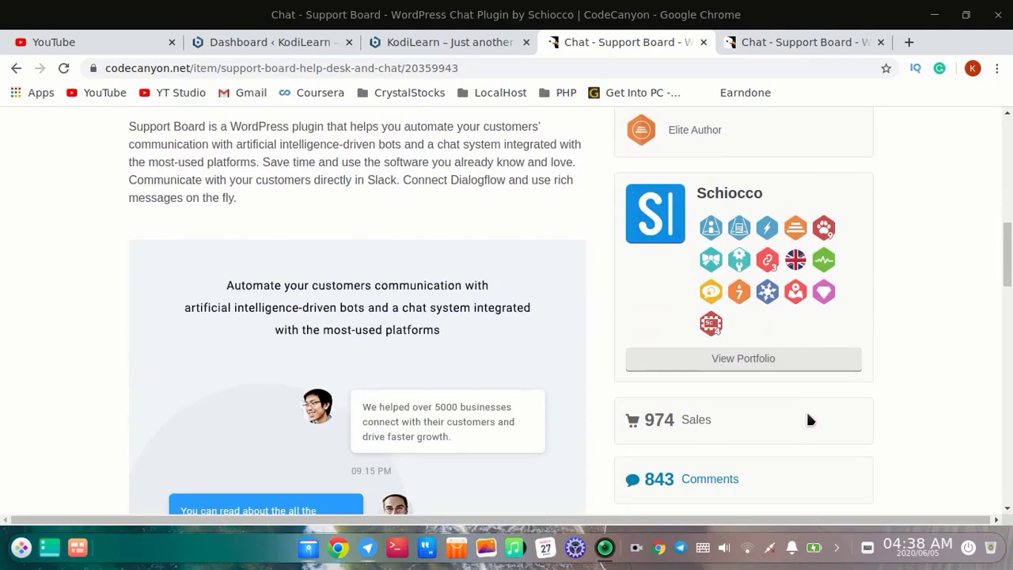
pyautogui.scroll(-2, 807, 413)
pyautogui.moveTo(669, 268); pyautogui.dragTo(639, 269)
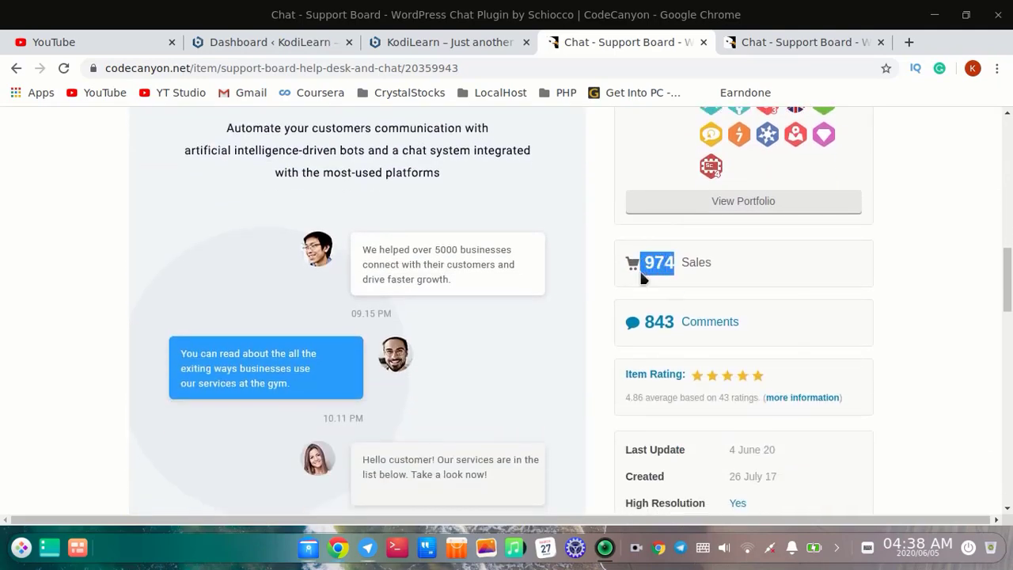
pyautogui.click(674, 287)
pyautogui.scroll(2, 676, 290)
pyautogui.scroll(5, 680, 297)
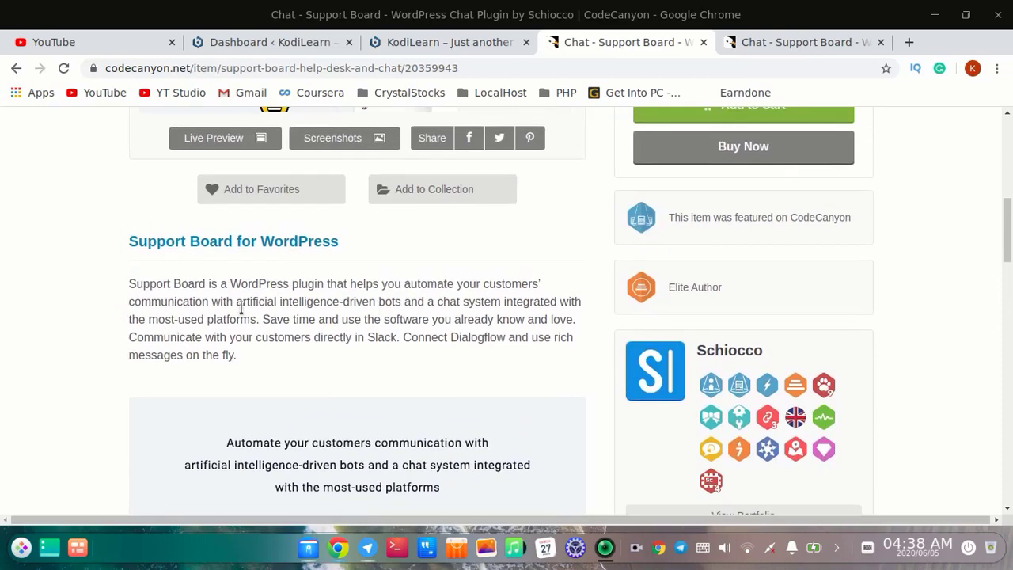
pyautogui.scroll(1, 424, 216)
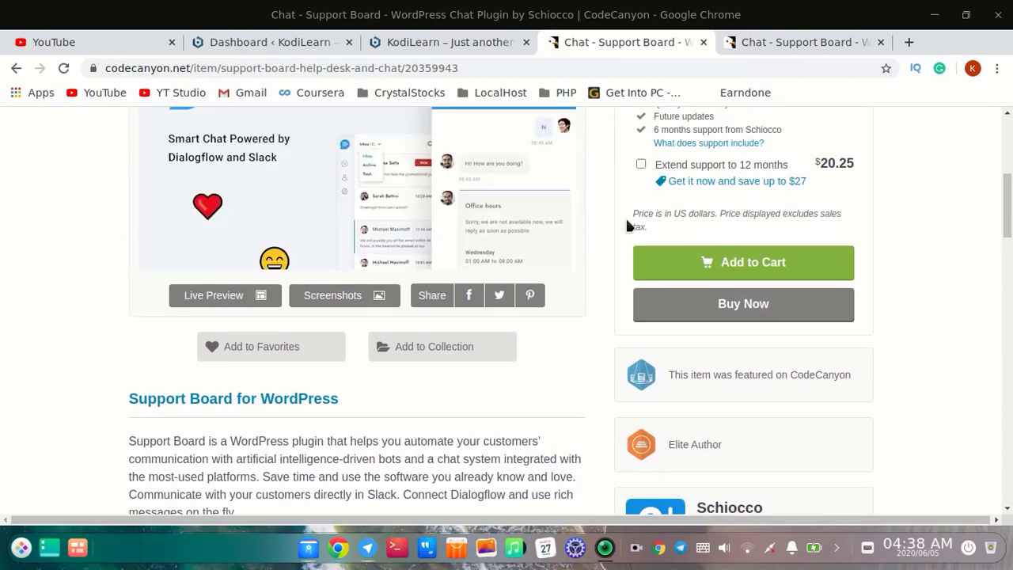
pyautogui.scroll(-10, 596, 309)
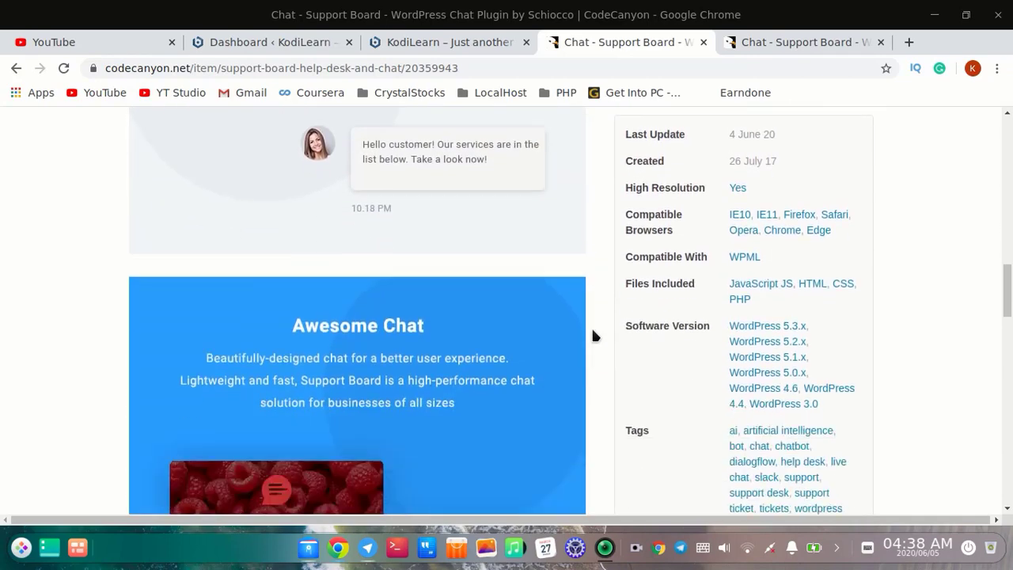
pyautogui.scroll(-10, 593, 335)
pyautogui.scroll(-5, 594, 335)
pyautogui.scroll(3, 593, 335)
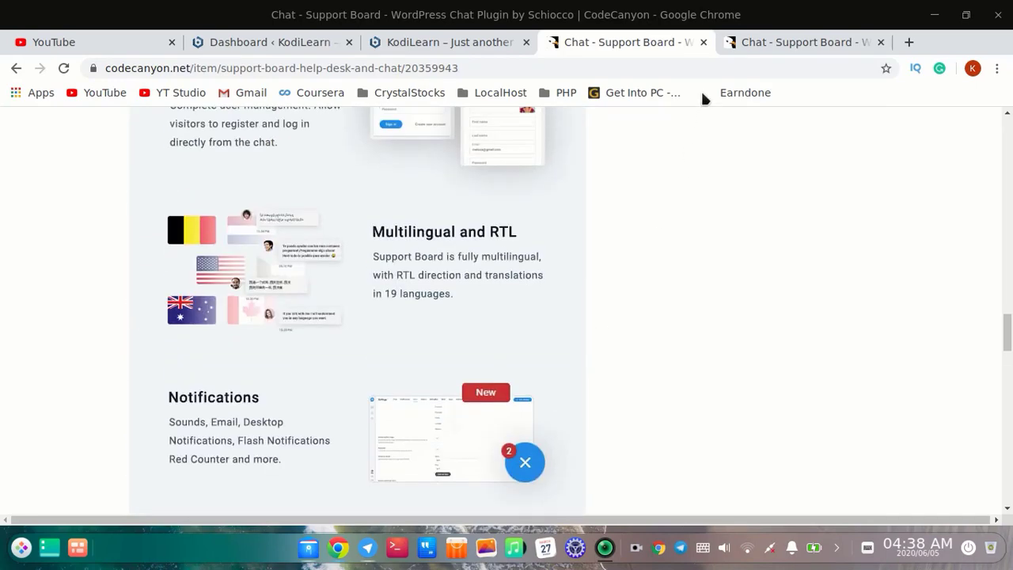
# On the Support Board live preview, open the demo chat's Smart Assistant conversation
pyautogui.click(773, 41)
pyautogui.scroll(-2, 455, 312)
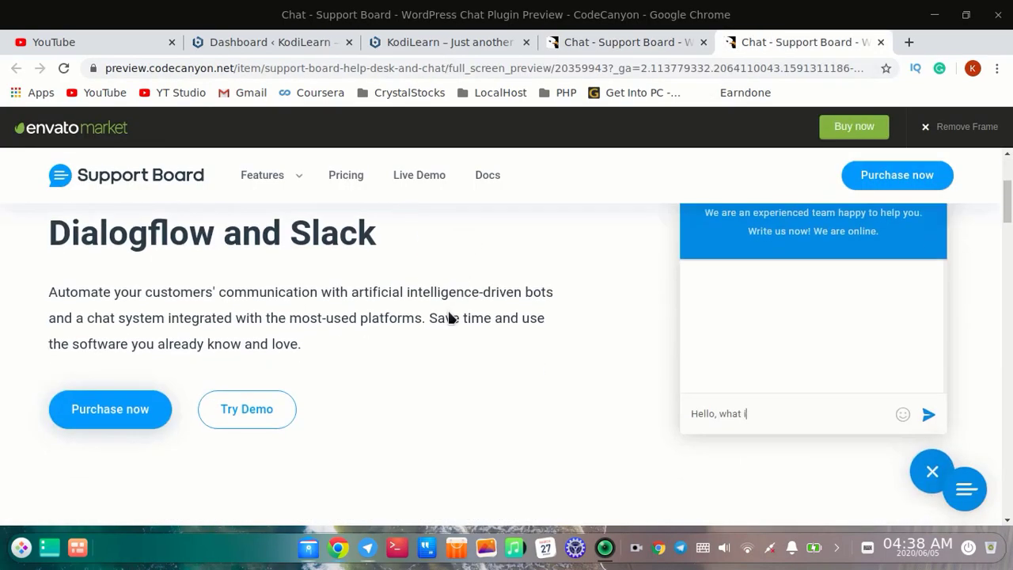
pyautogui.scroll(-2, 880, 487)
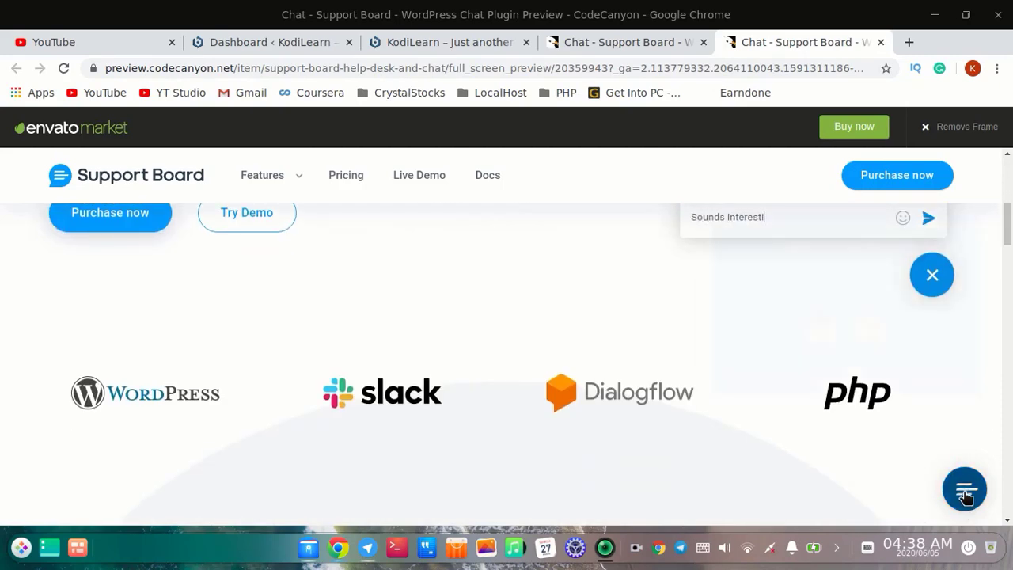
pyautogui.click(966, 496)
pyautogui.scroll(-2, 775, 393)
pyautogui.scroll(5, 778, 384)
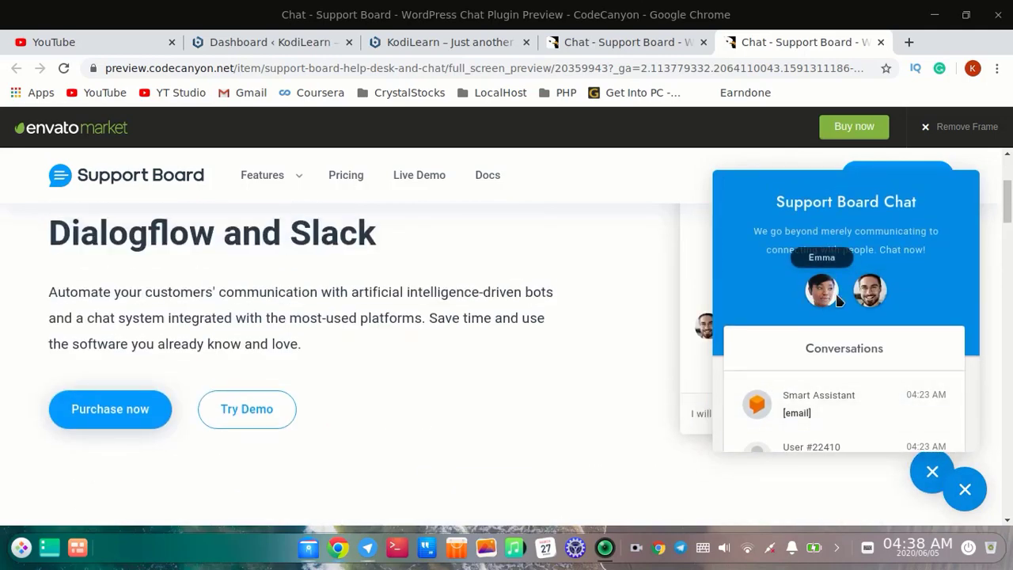
pyautogui.scroll(-4, 854, 316)
pyautogui.scroll(-8, 820, 364)
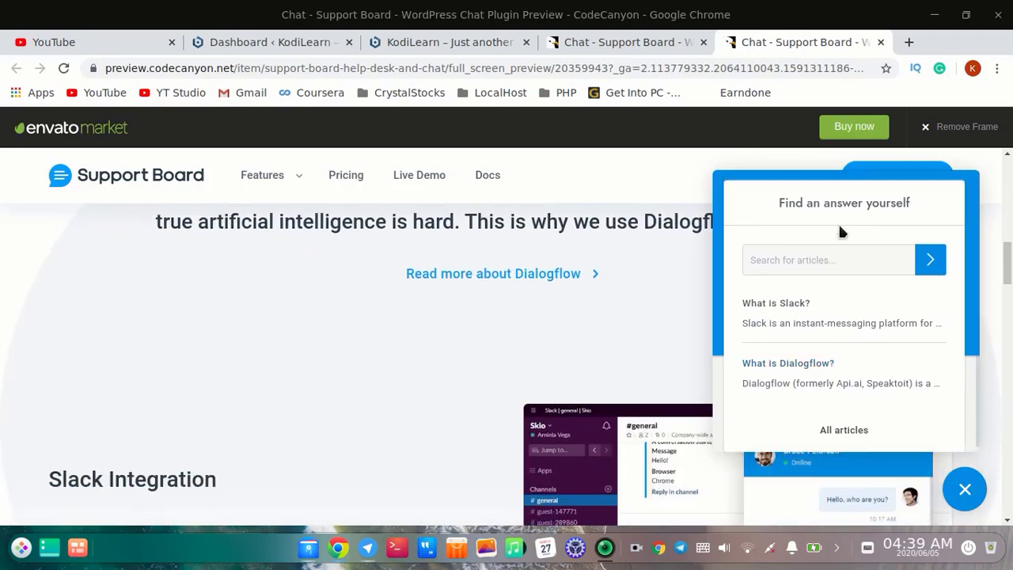
pyautogui.scroll(6, 823, 325)
pyautogui.scroll(-1, 820, 334)
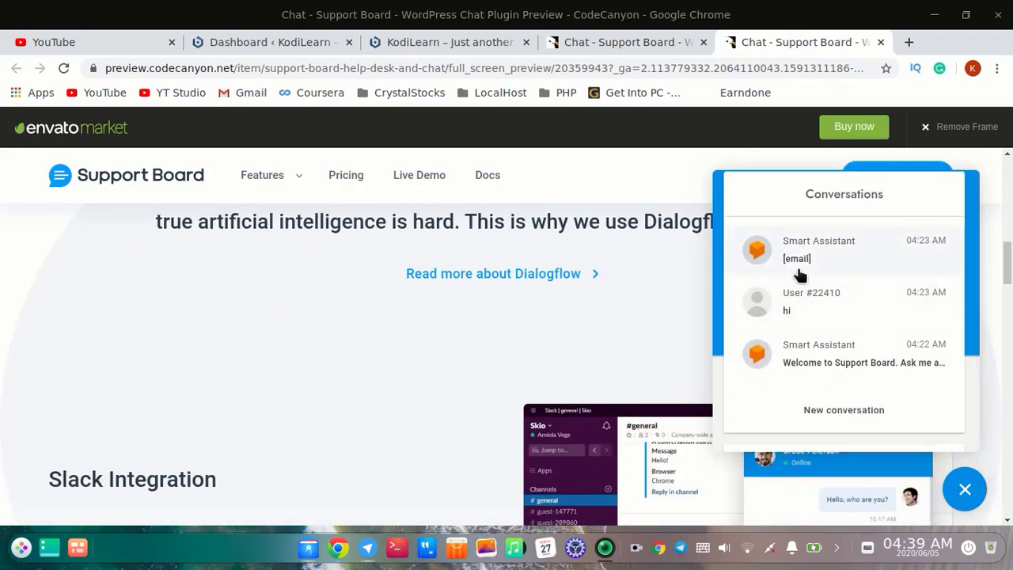
pyautogui.click(824, 252)
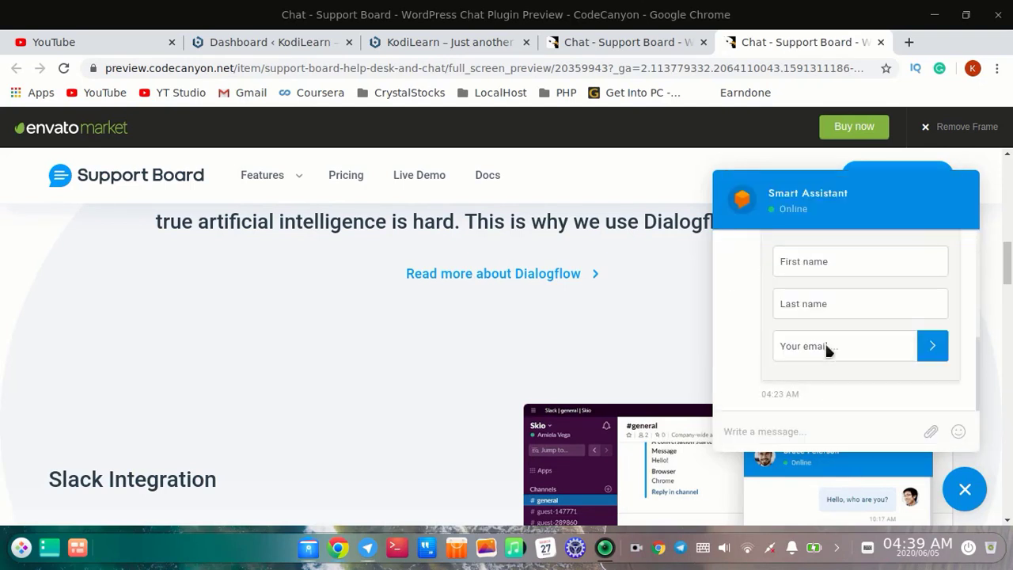
pyautogui.scroll(-3, 815, 372)
# Send 'hi' twice to the demo bot and highlight its greeting reply
pyautogui.click(810, 436)
pyautogui.write('hi')
pyautogui.press('Return')
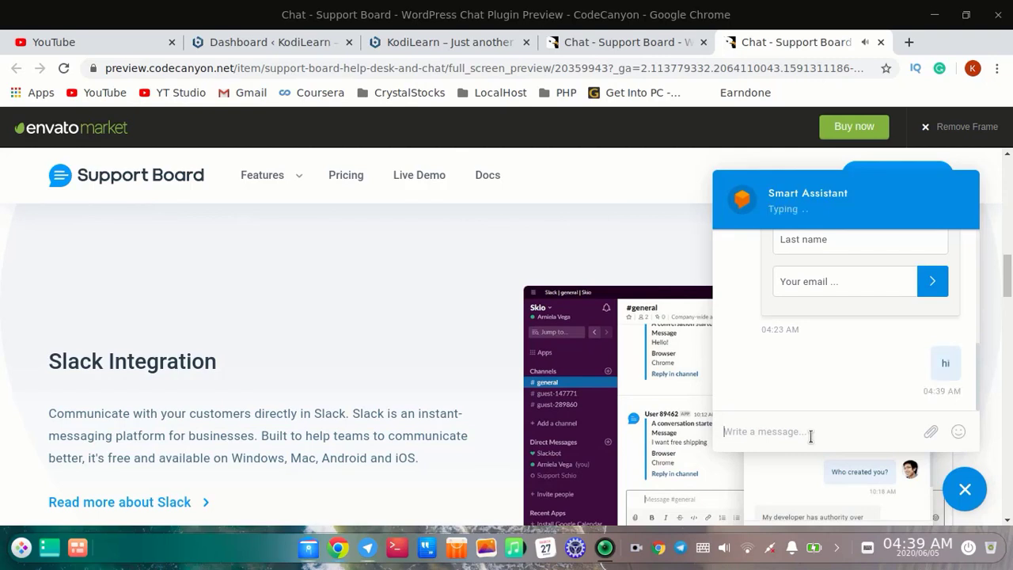
pyautogui.write('hi')
pyautogui.press('Return')
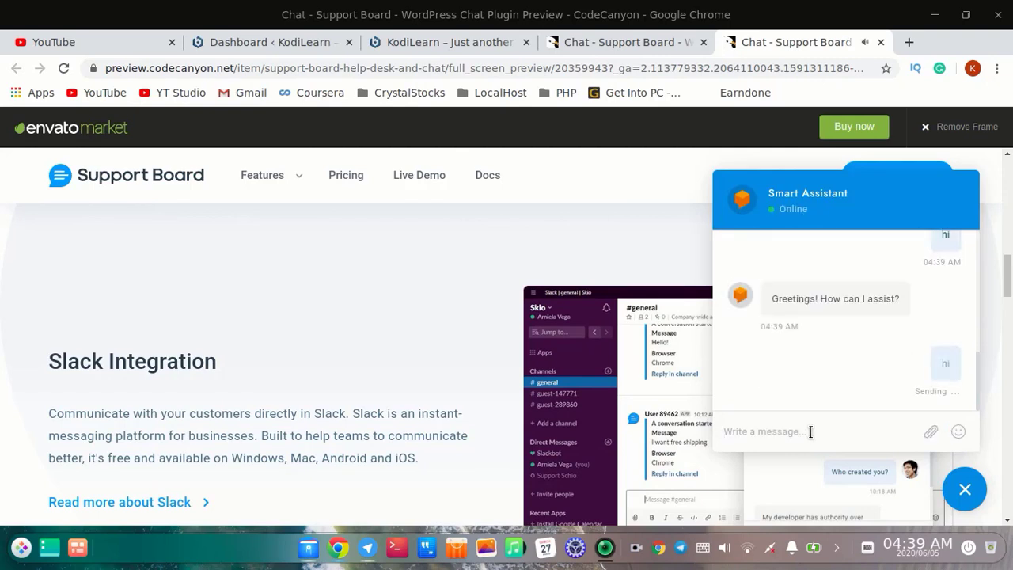
pyautogui.moveTo(770, 298); pyautogui.dragTo(876, 297)
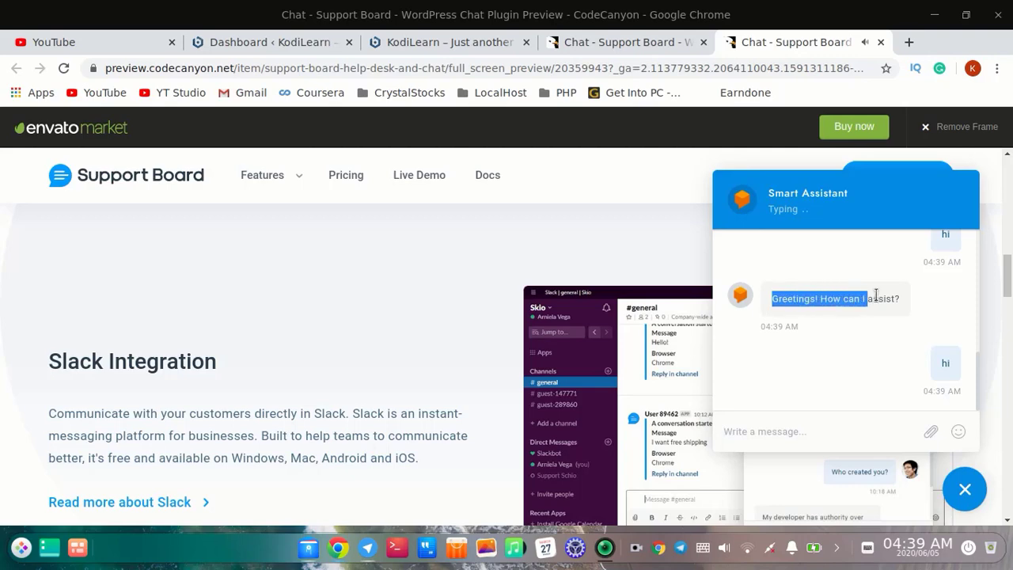
# Close the demo chat and both Support Board tabs, leaving the KodiLearn YouTube channel
pyautogui.click(964, 488)
pyautogui.scroll(-10, 480, 377)
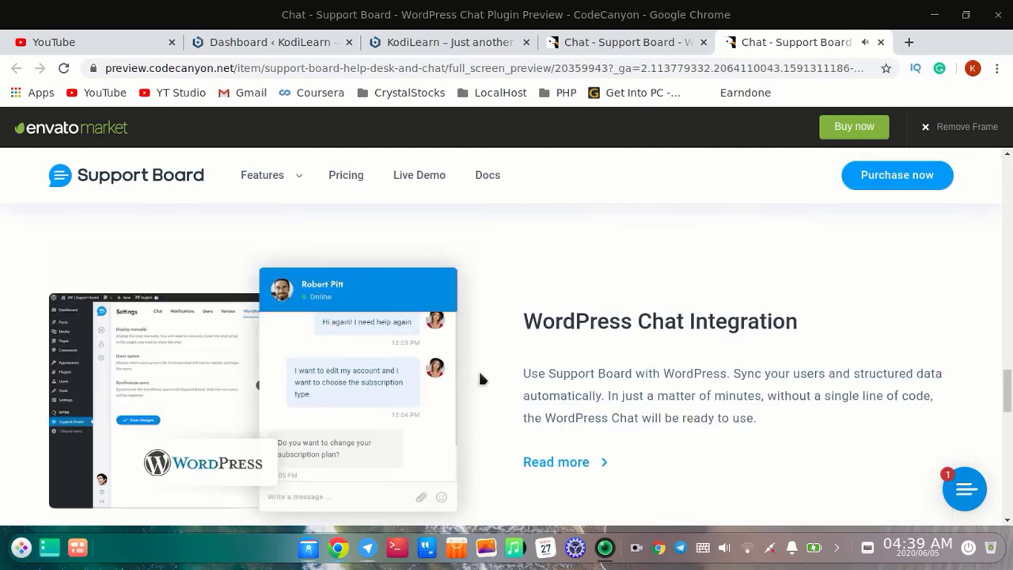
pyautogui.scroll(-6, 133, 419)
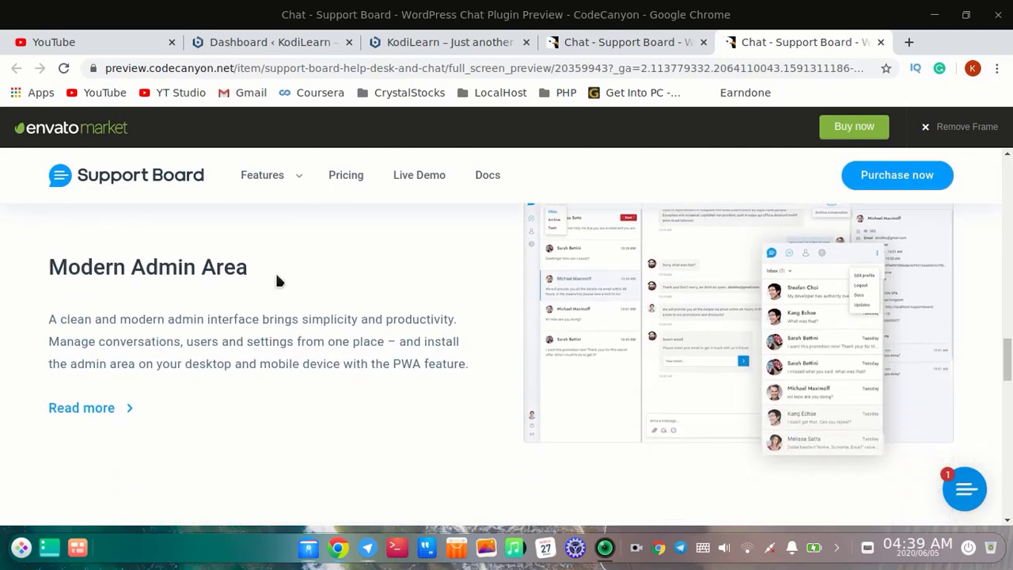
pyautogui.scroll(-15, 583, 280)
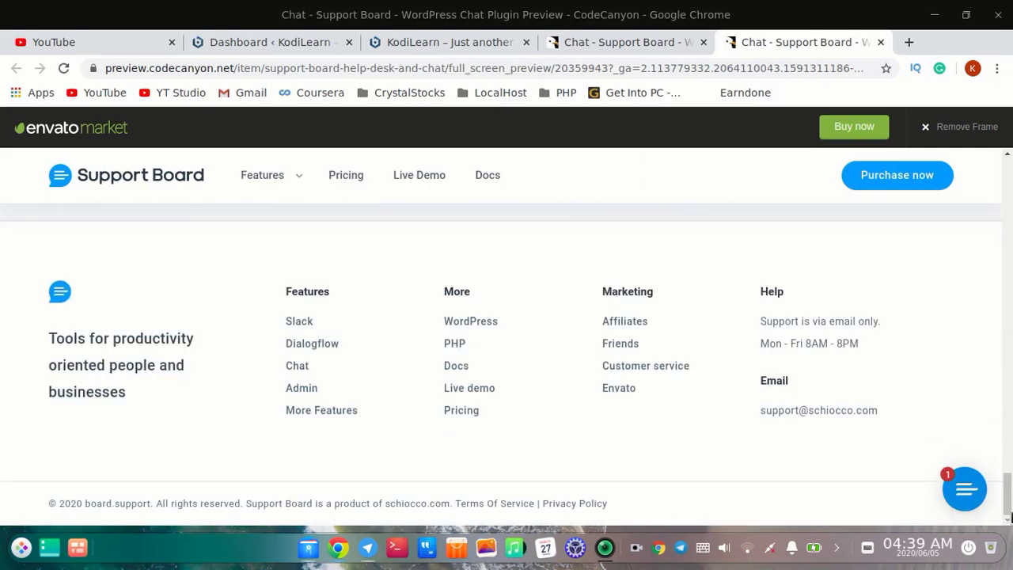
pyautogui.hotkey('ctrl', 'w')
pyautogui.hotkey('ctrl', 'w')
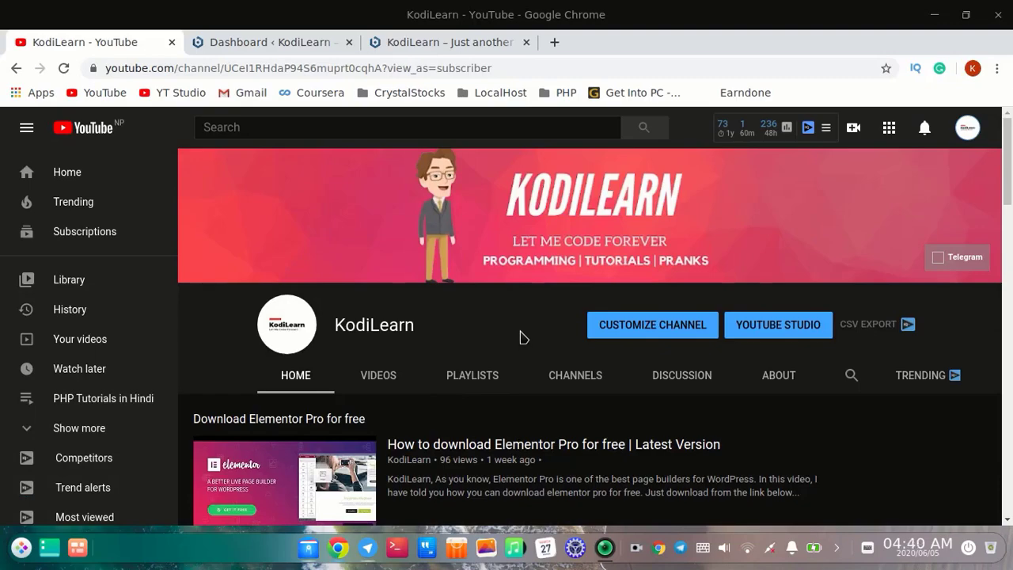
pyautogui.scroll(-7, 513, 333)
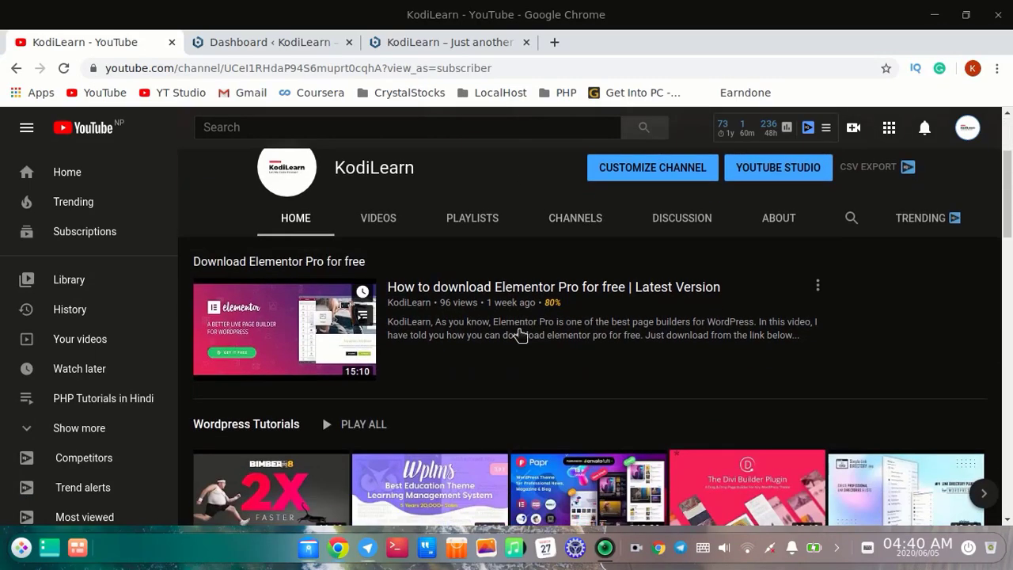
pyautogui.scroll(-3, 514, 368)
pyautogui.scroll(10, 624, 340)
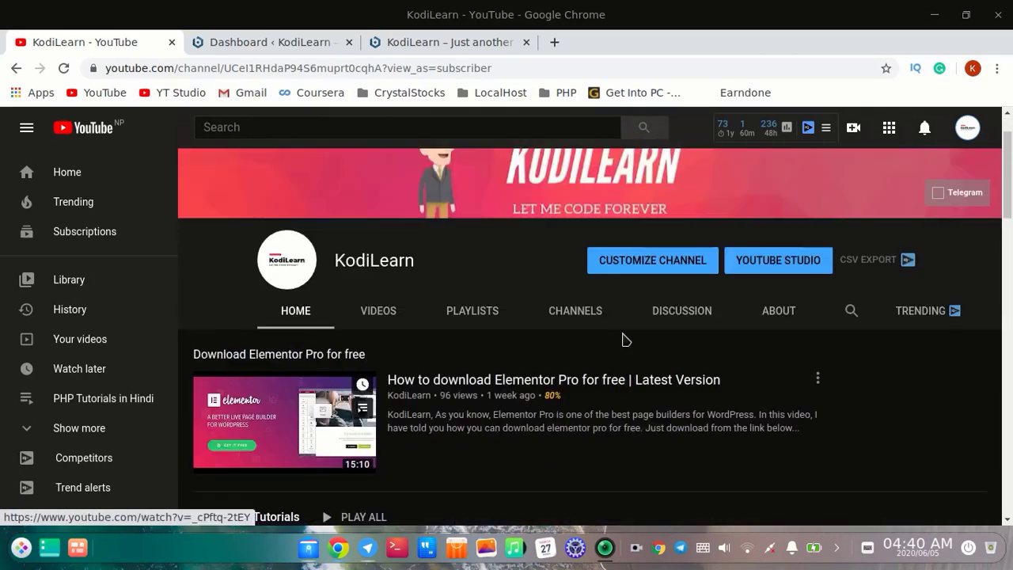
# Upload supportboard 3.0.5.zip through Plugins > Add New > Upload Plugin
pyautogui.click(290, 39)
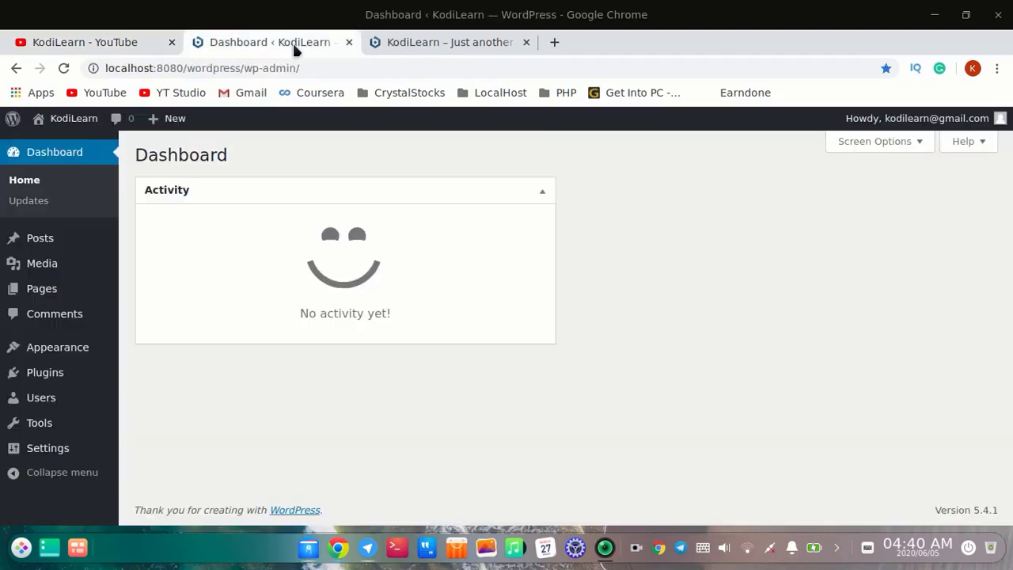
pyautogui.click(36, 371)
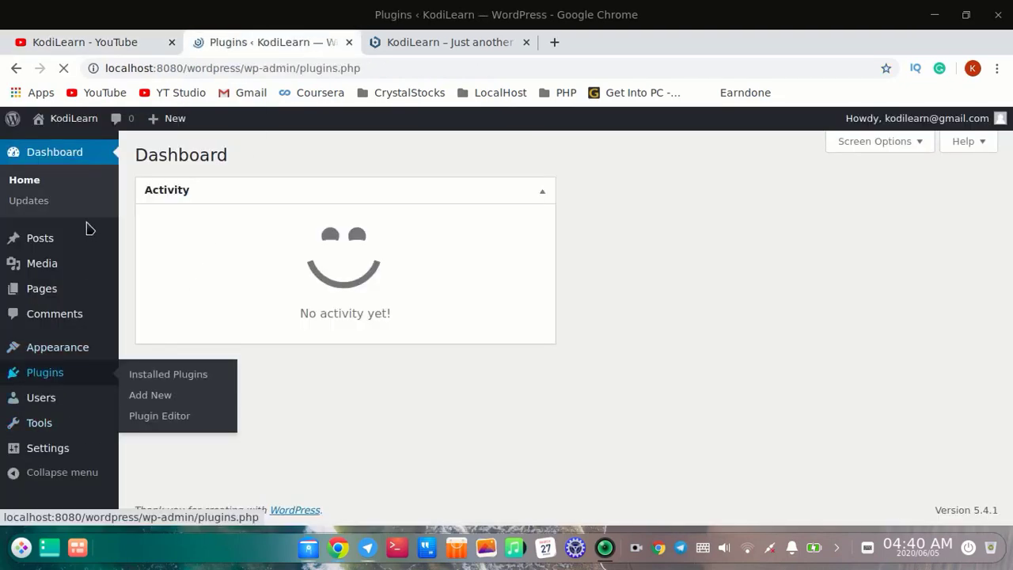
pyautogui.click(214, 157)
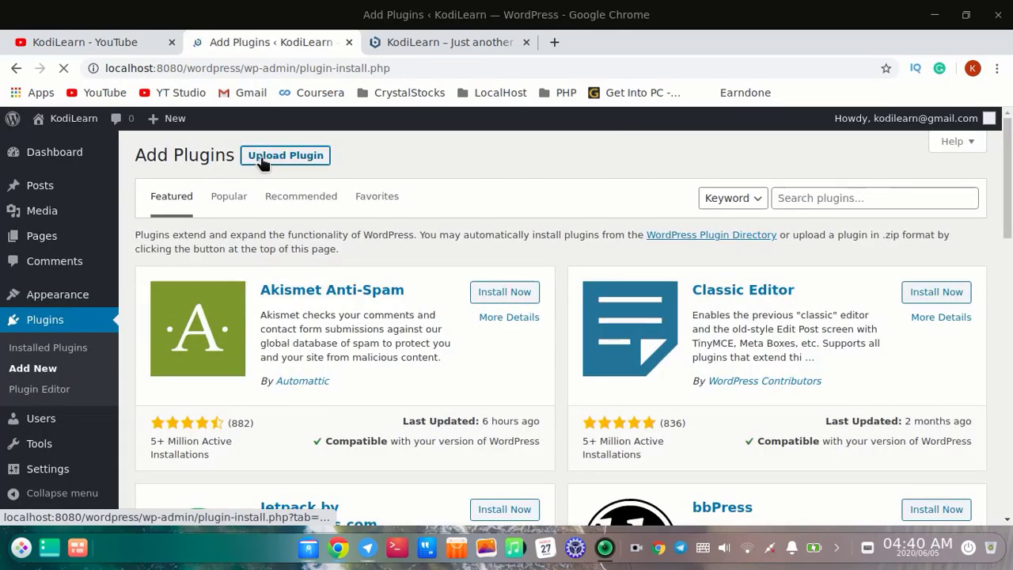
pyautogui.click(285, 155)
pyautogui.click(308, 548)
pyautogui.moveTo(273, 104); pyautogui.dragTo(471, 299)
# Install and activate the Support Board plugin, then go to its admin page
pyautogui.click(699, 291)
pyautogui.click(179, 260)
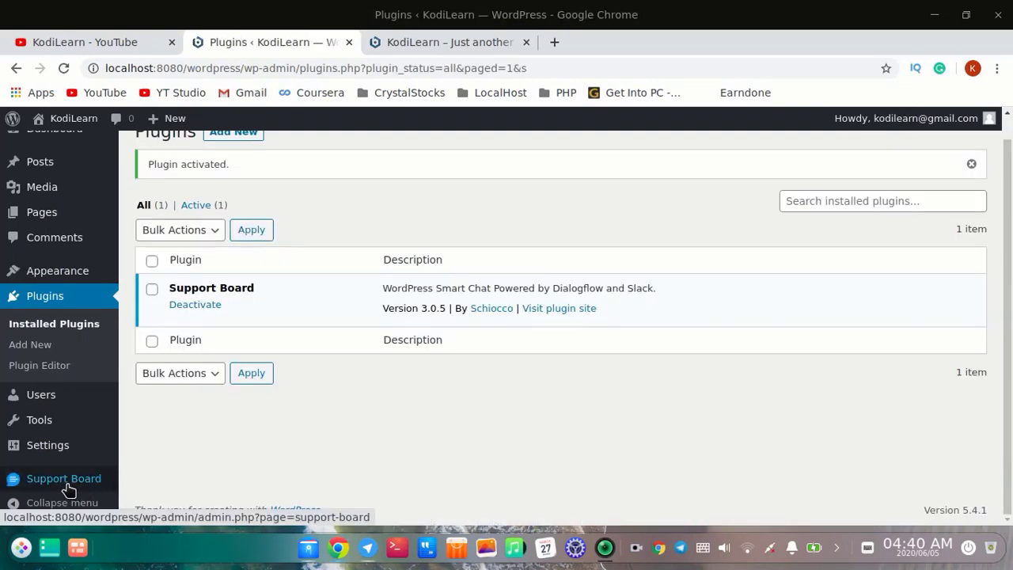
pyautogui.click(67, 483)
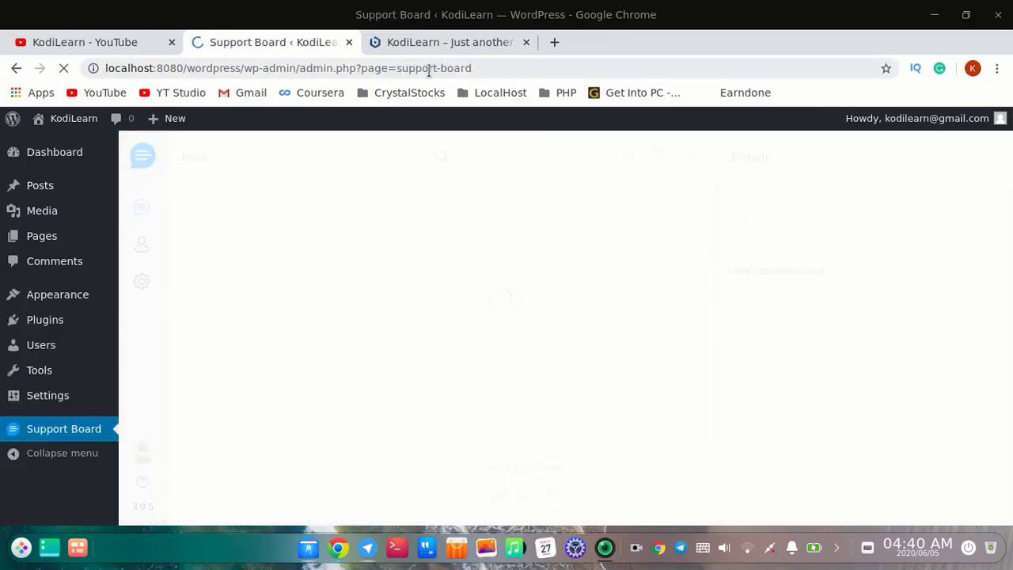
# Look over the KodiLearn site's front page
pyautogui.click(409, 42)
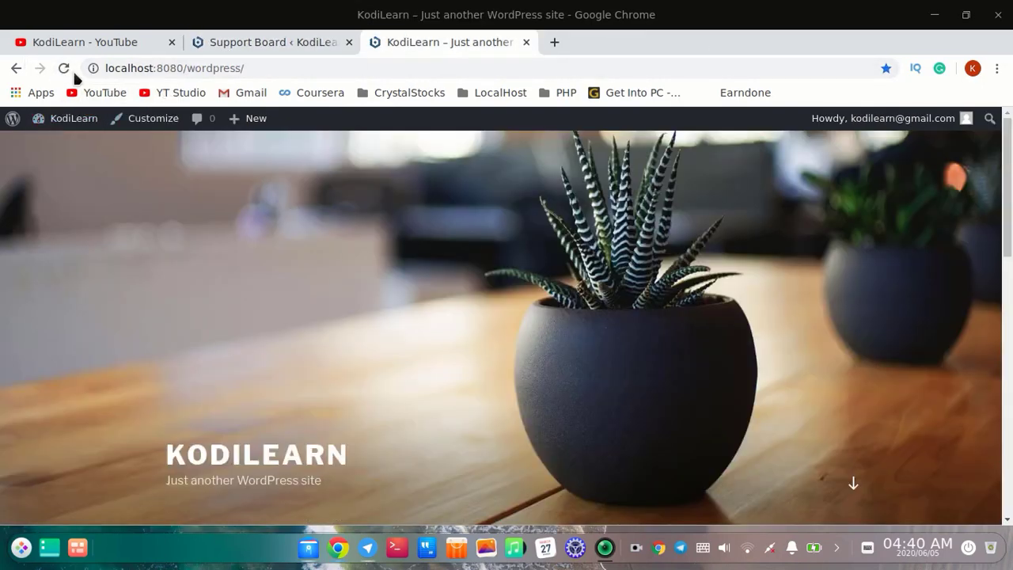
pyautogui.scroll(-6, 628, 335)
pyautogui.scroll(-3, 396, 376)
pyautogui.scroll(10, 348, 364)
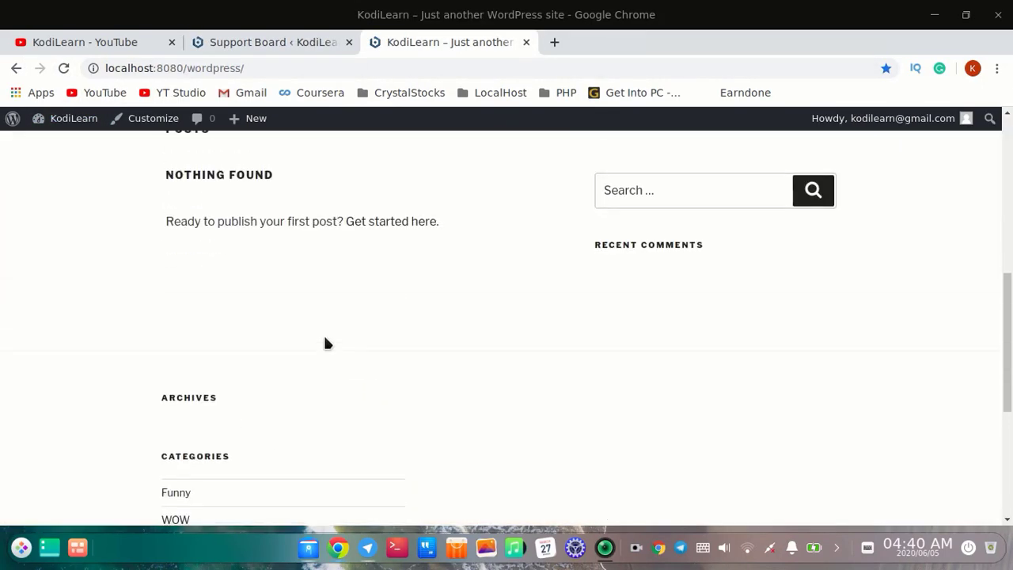
# Return to the empty Support Board inbox and open Settings on the Chat options
pyautogui.click(268, 43)
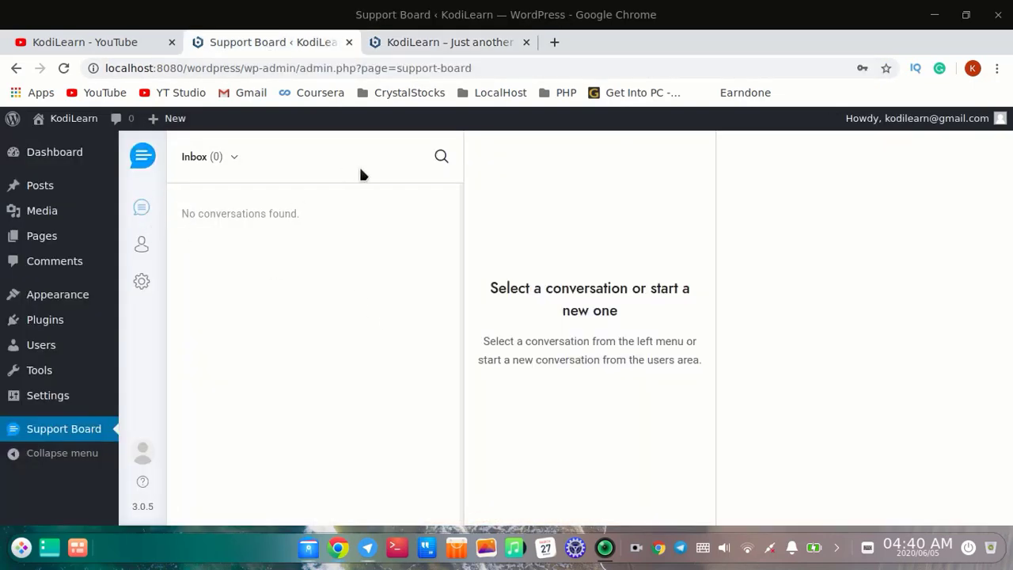
pyautogui.moveTo(167, 206); pyautogui.dragTo(284, 249)
pyautogui.click(141, 281)
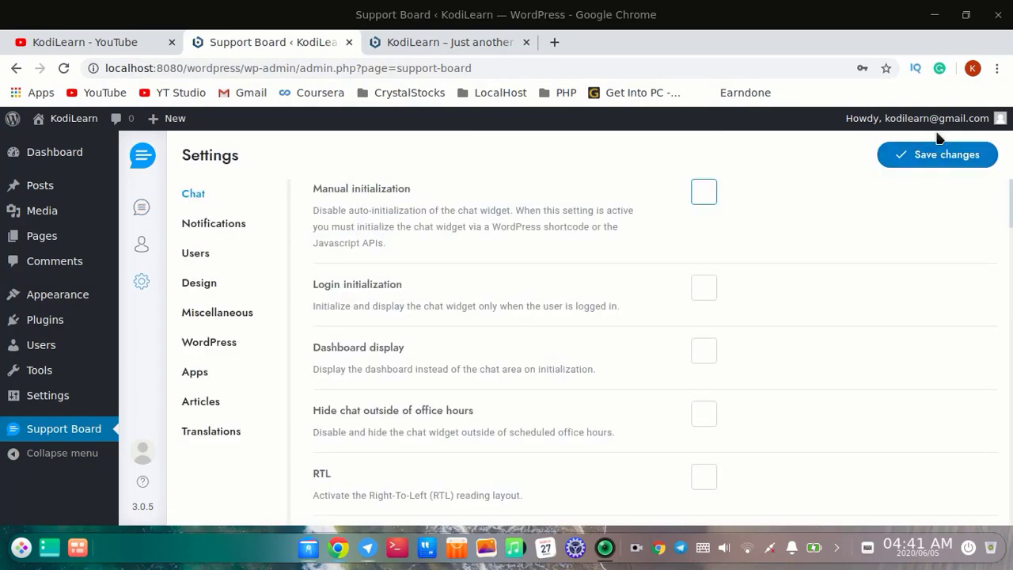
pyautogui.click(997, 68)
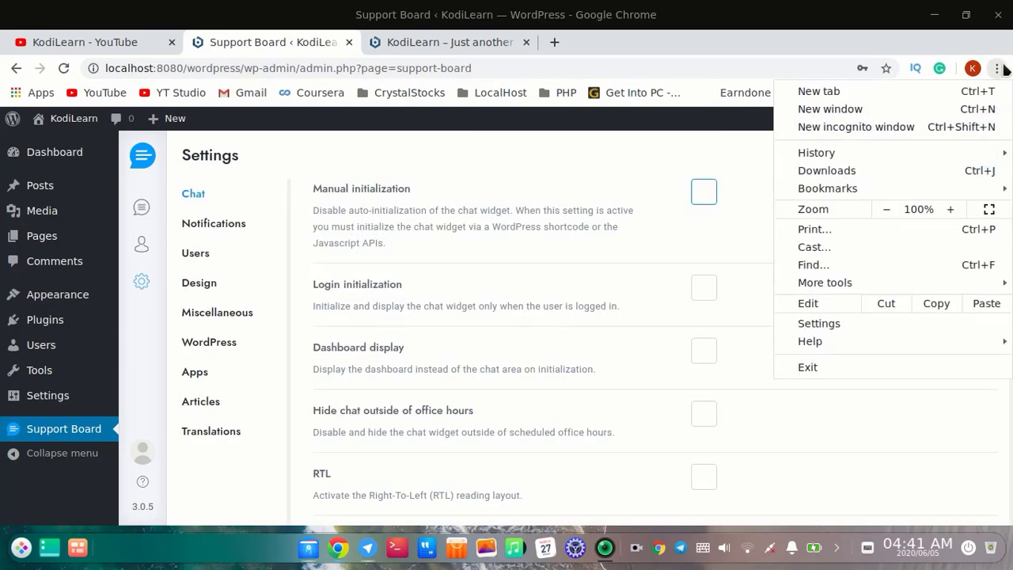
# Load localhost:8080/wordpress/ in an incognito window and open the Support Board chat
pyautogui.click(926, 128)
pyautogui.write('localhost:8080/wordpress/')
pyautogui.press('Return')
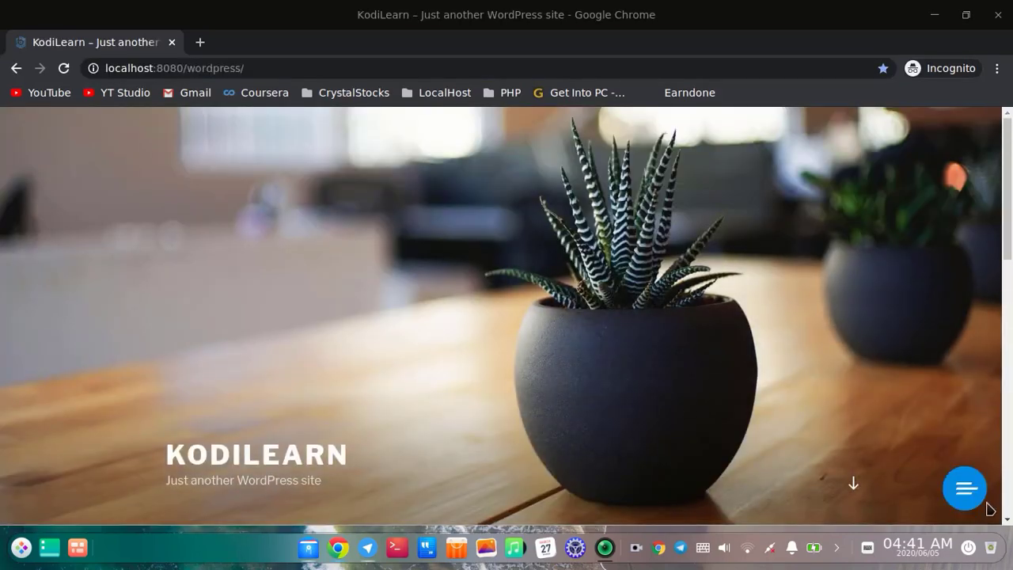
pyautogui.click(965, 487)
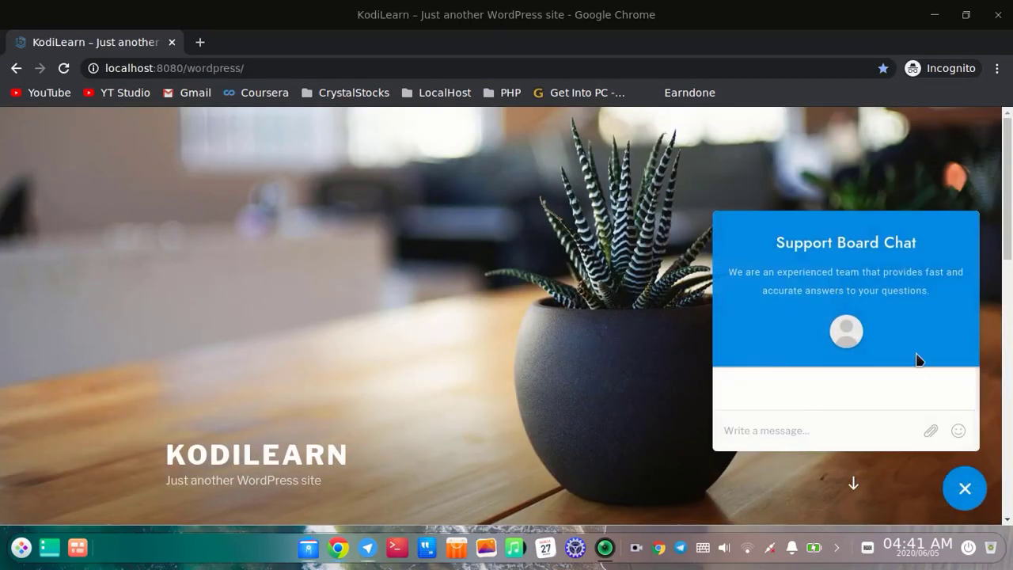
pyautogui.scroll(-2, 838, 379)
pyautogui.scroll(2, 310, 343)
pyautogui.scroll(-4, 359, 379)
pyautogui.scroll(-4, 358, 379)
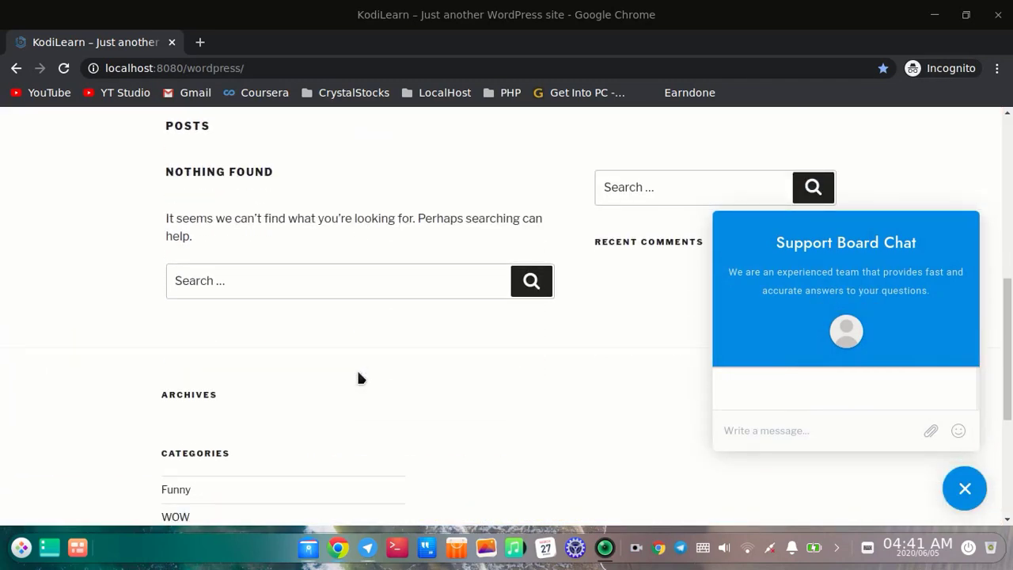
pyautogui.scroll(-4, 378, 345)
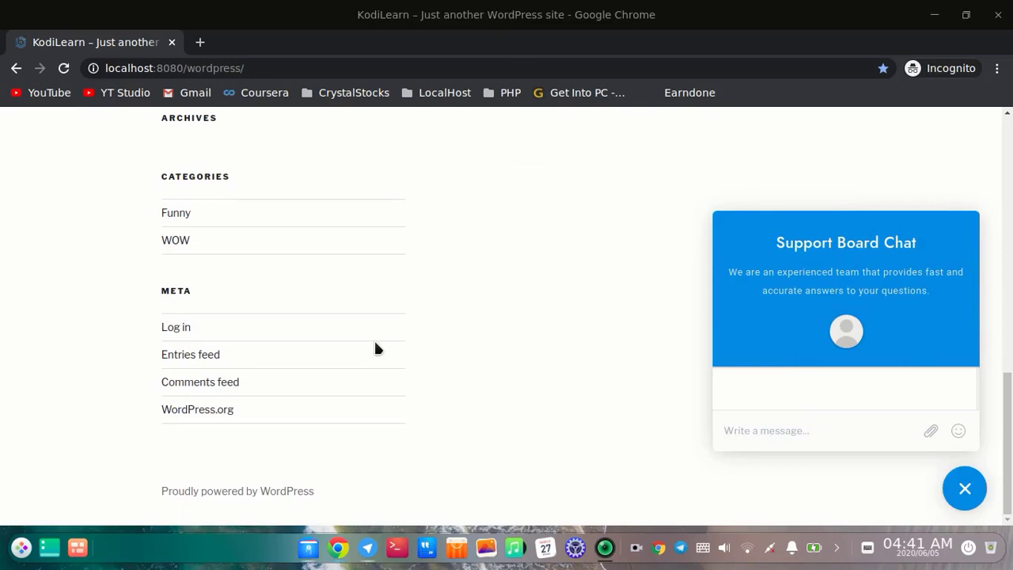
pyautogui.scroll(9, 369, 233)
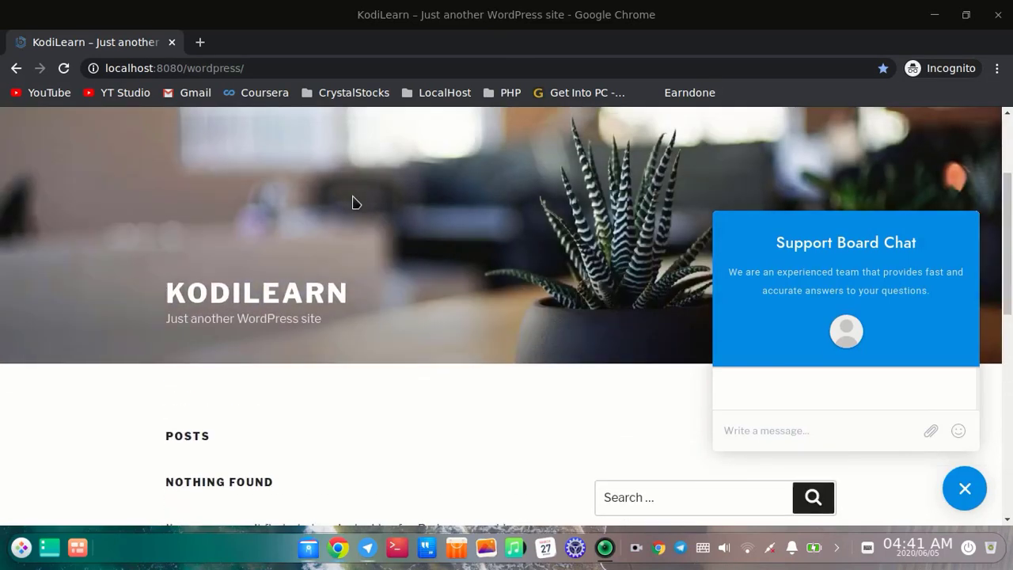
pyautogui.scroll(2, 354, 202)
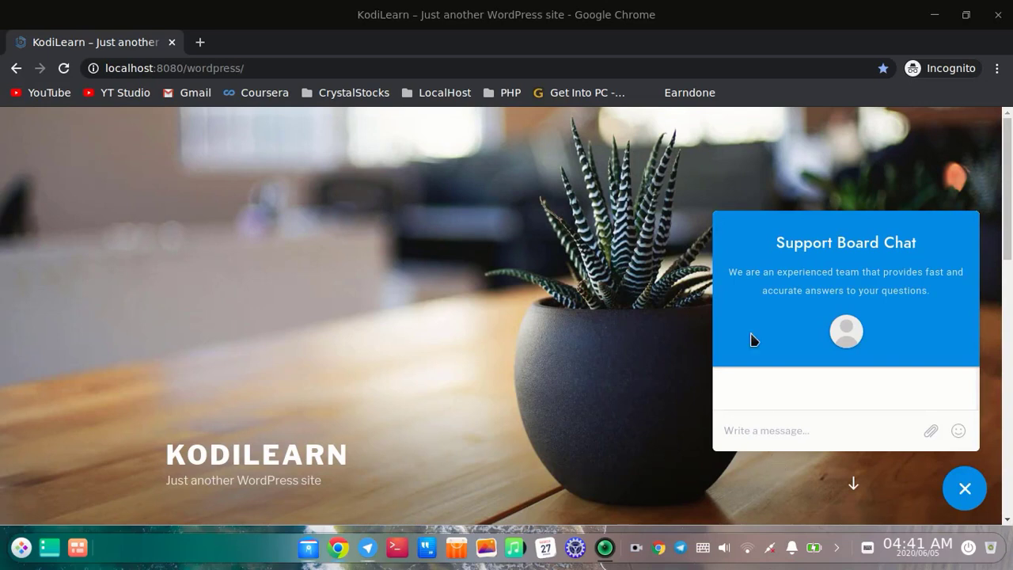
# Send two 'hi' messages from the visitor side of the chat
pyautogui.write('hi')
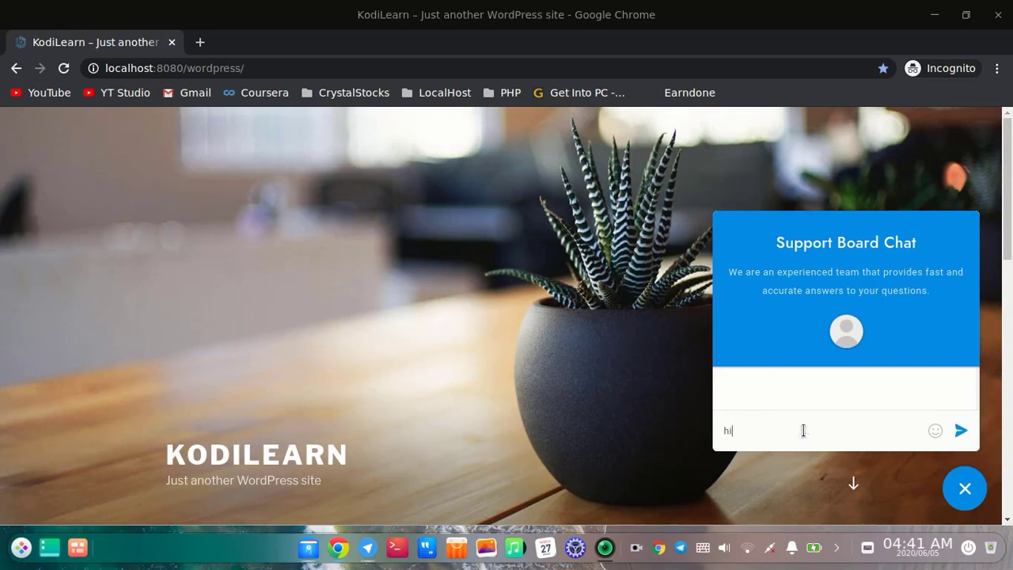
pyautogui.press('Return')
pyautogui.write('hi')
pyautogui.press('Return')
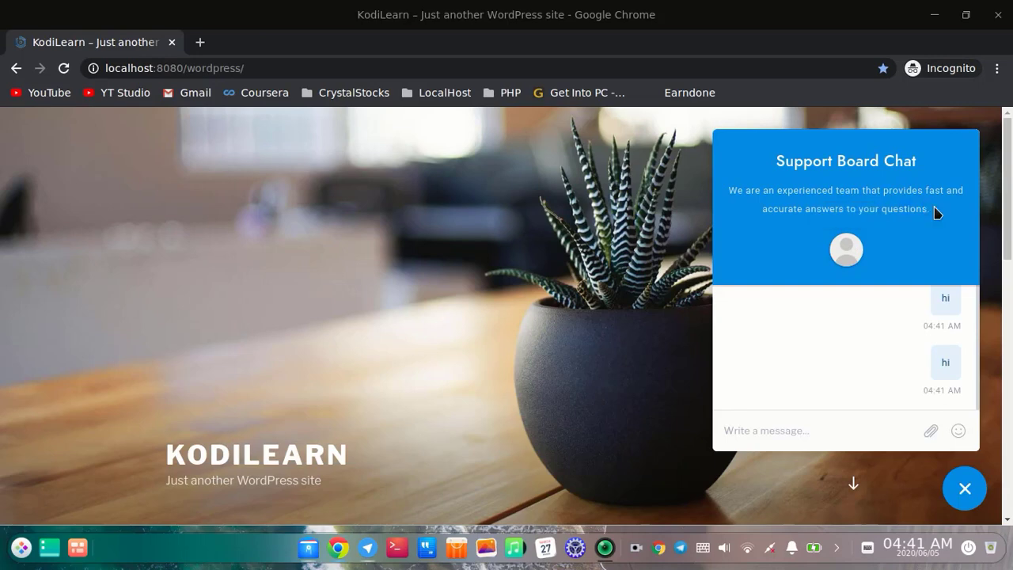
# Enable the RTL layout in Support Board Chat settings, save, and bring back the private window
pyautogui.click(934, 14)
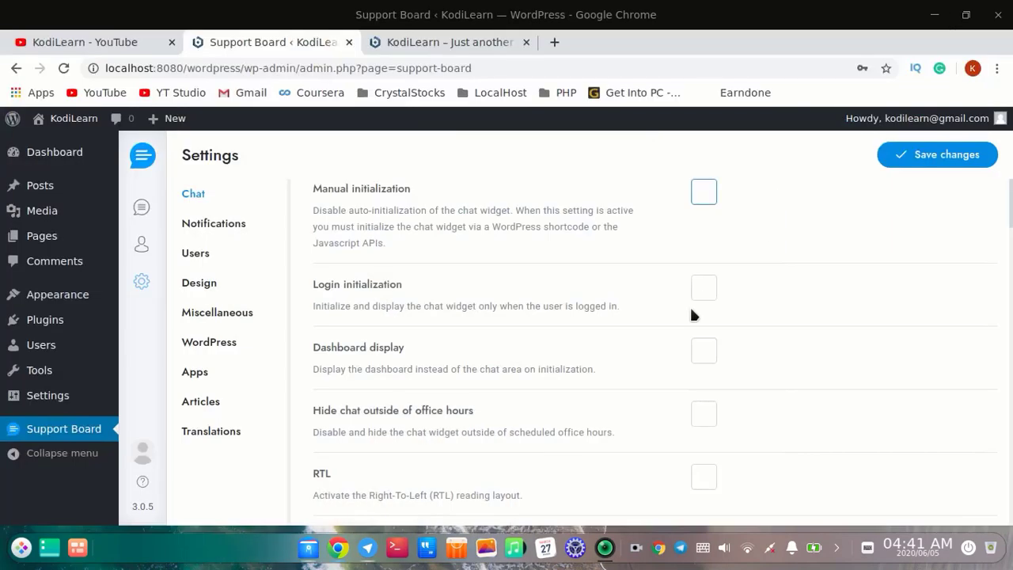
pyautogui.scroll(-3, 630, 366)
pyautogui.scroll(3, 634, 352)
pyautogui.moveTo(461, 305); pyautogui.dragTo(327, 300)
pyautogui.click(622, 303)
pyautogui.scroll(-5, 723, 293)
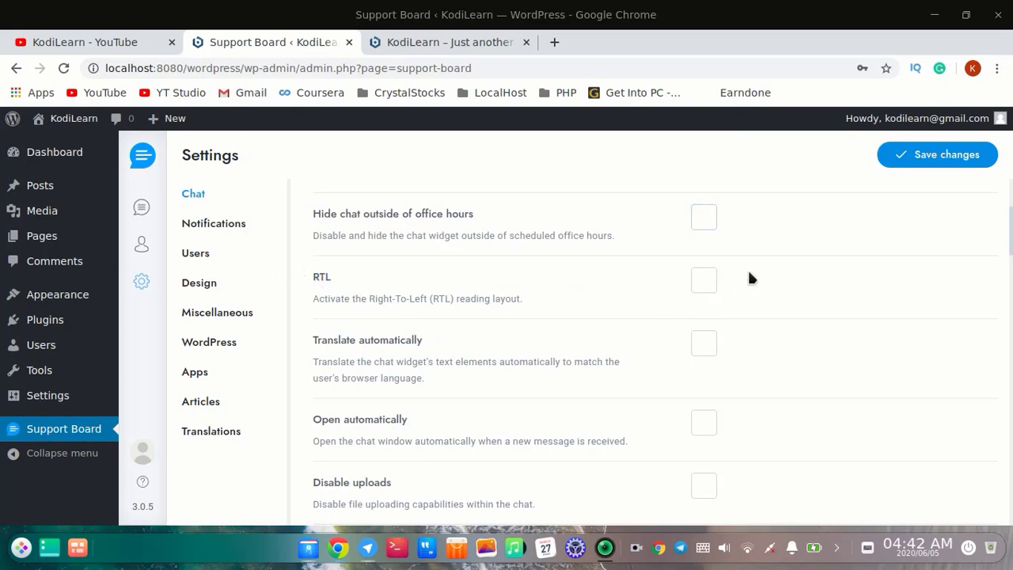
pyautogui.click(926, 162)
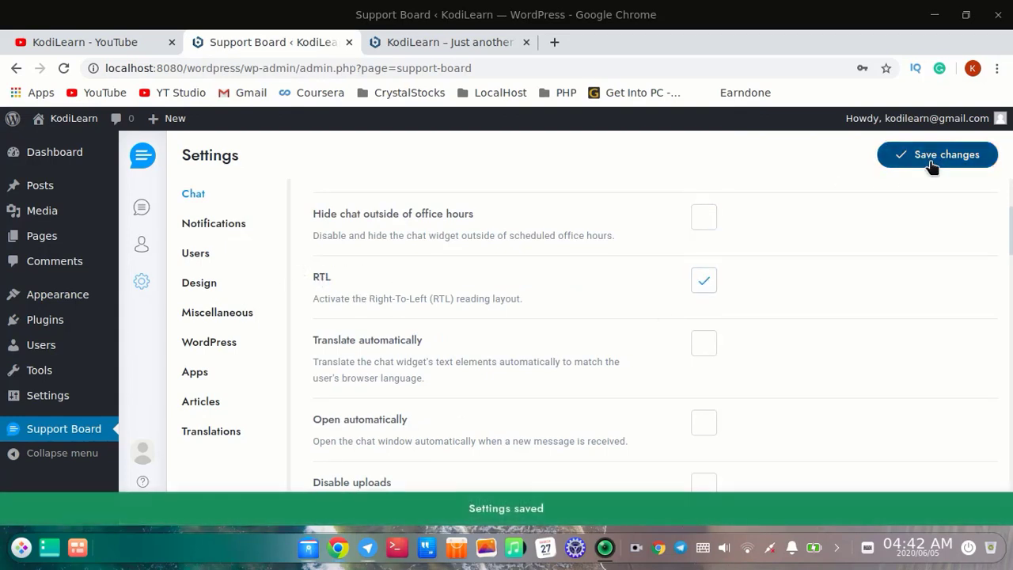
pyautogui.moveTo(337, 548)
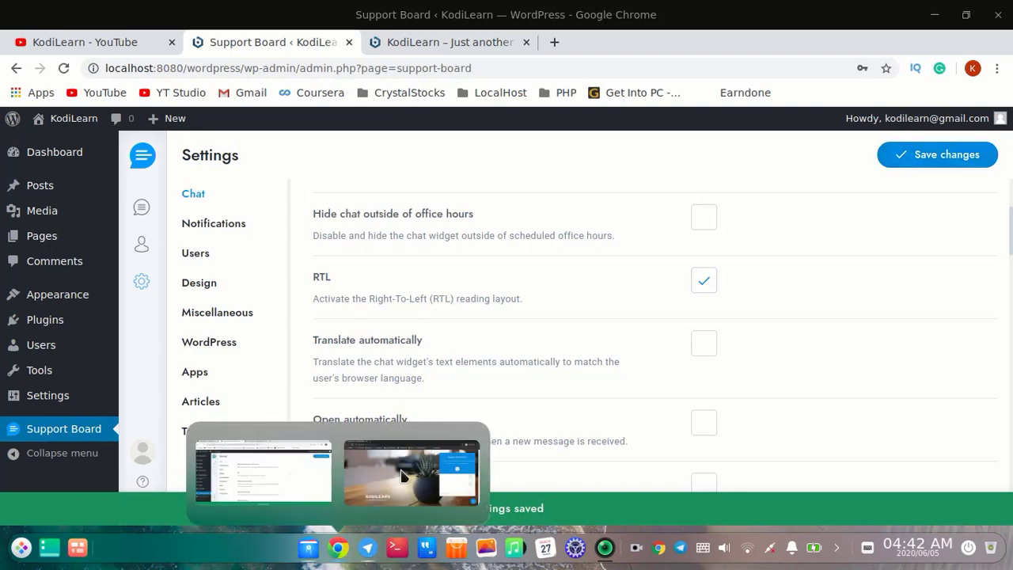
pyautogui.click(412, 475)
# Reload the site and try the right-to-left chat's emoji picker and its All categories list
pyautogui.click(63, 68)
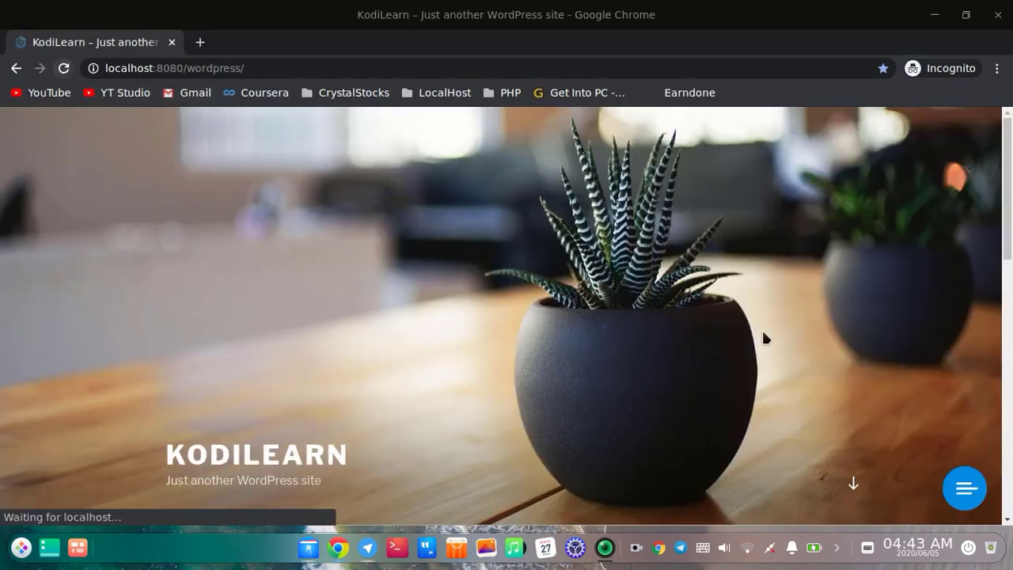
pyautogui.click(978, 489)
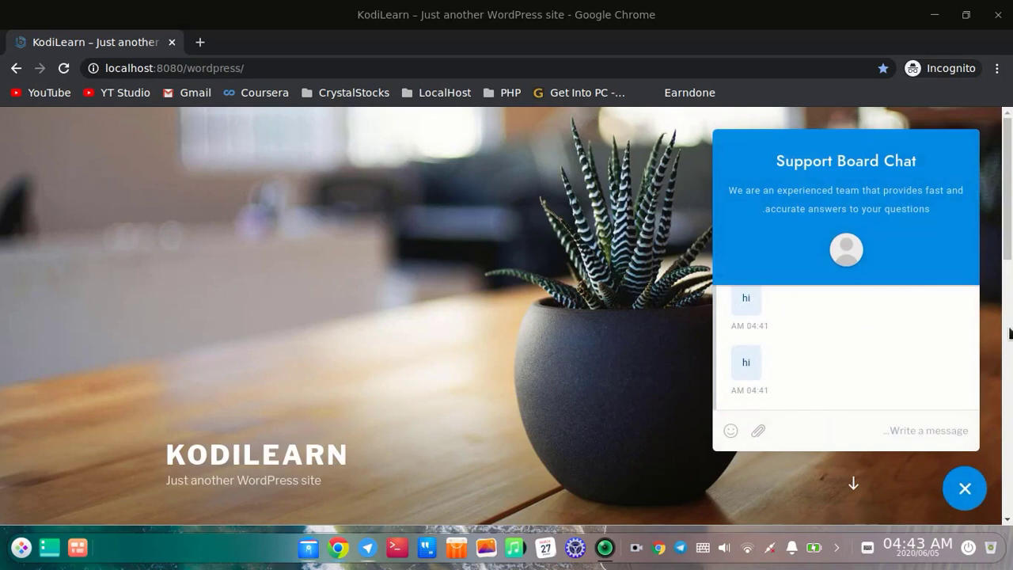
pyautogui.click(730, 430)
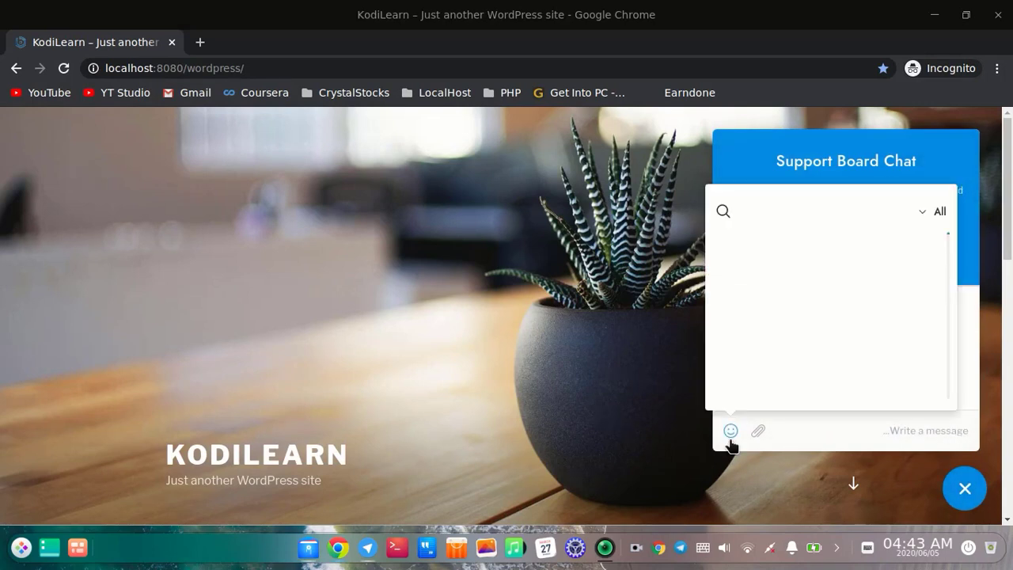
pyautogui.click(921, 211)
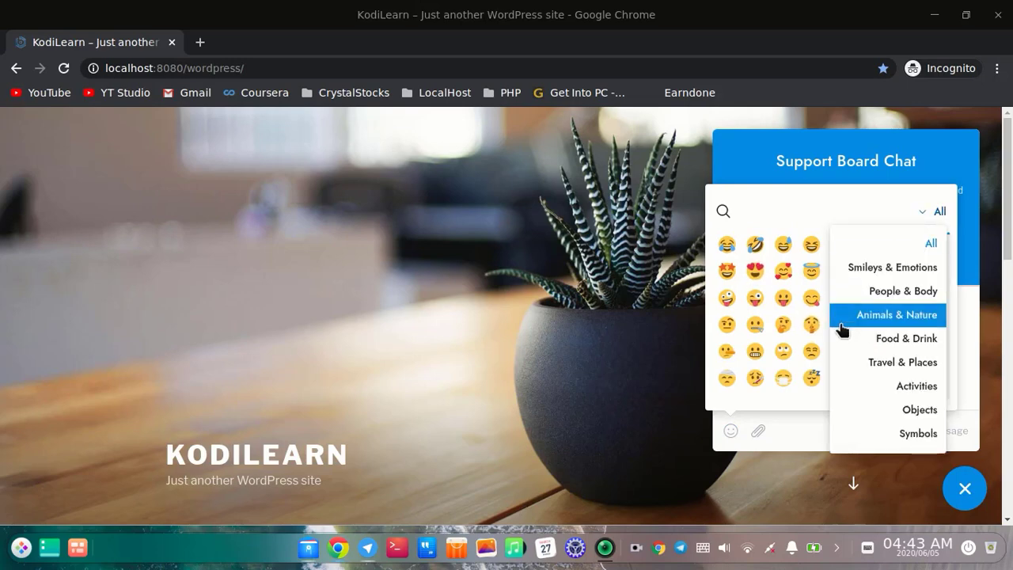
pyautogui.click(730, 430)
# Open and cancel the chat's attachment file chooser, then return to the Chat settings
pyautogui.click(757, 432)
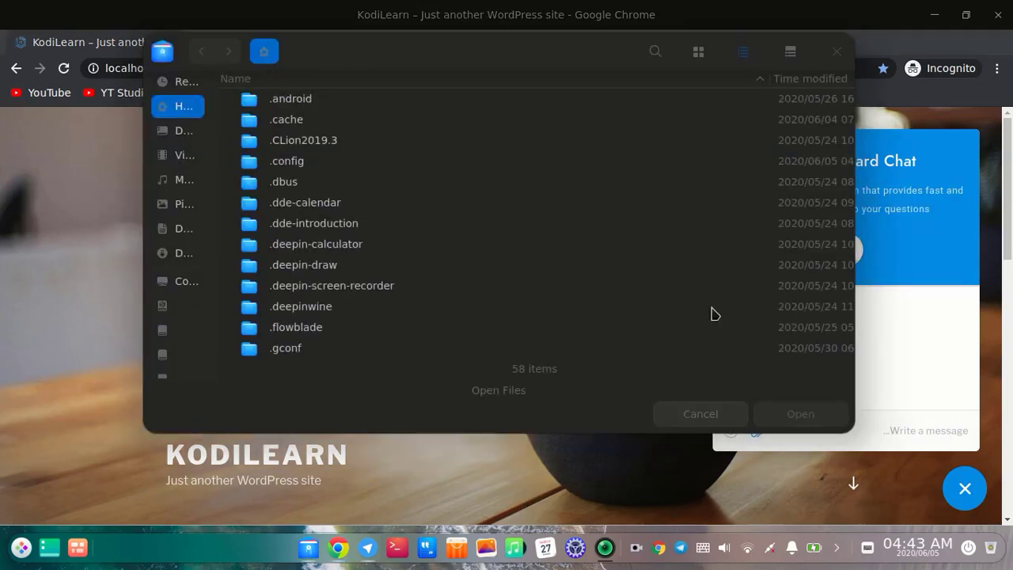
pyautogui.click(841, 47)
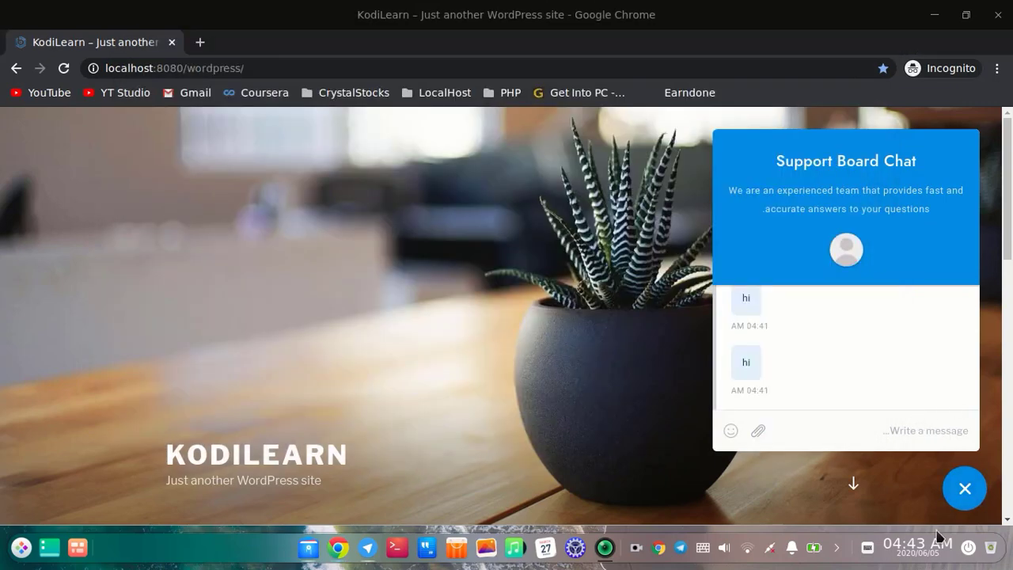
pyautogui.click(935, 13)
pyautogui.scroll(-1, 585, 277)
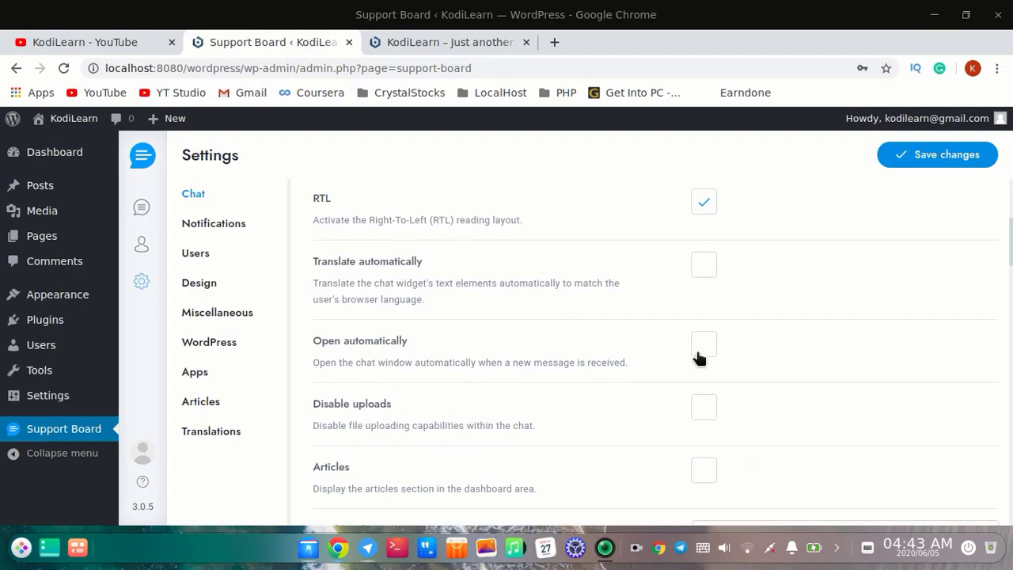
# Turn off RTL, turn on Translate automatically and Open automatically, and save
pyautogui.click(704, 203)
pyautogui.click(704, 266)
pyautogui.scroll(-2, 435, 301)
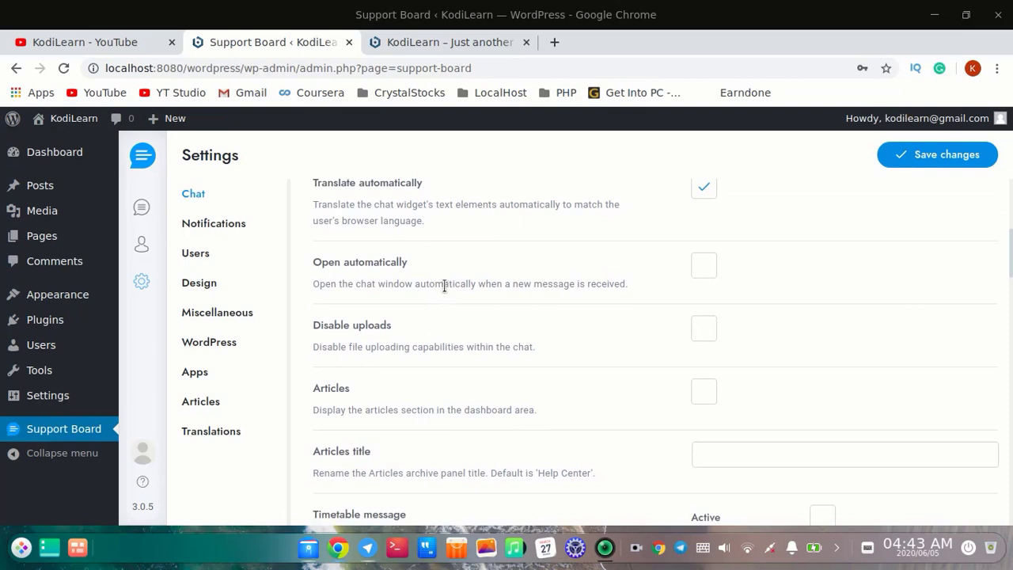
pyautogui.click(703, 270)
pyautogui.click(950, 161)
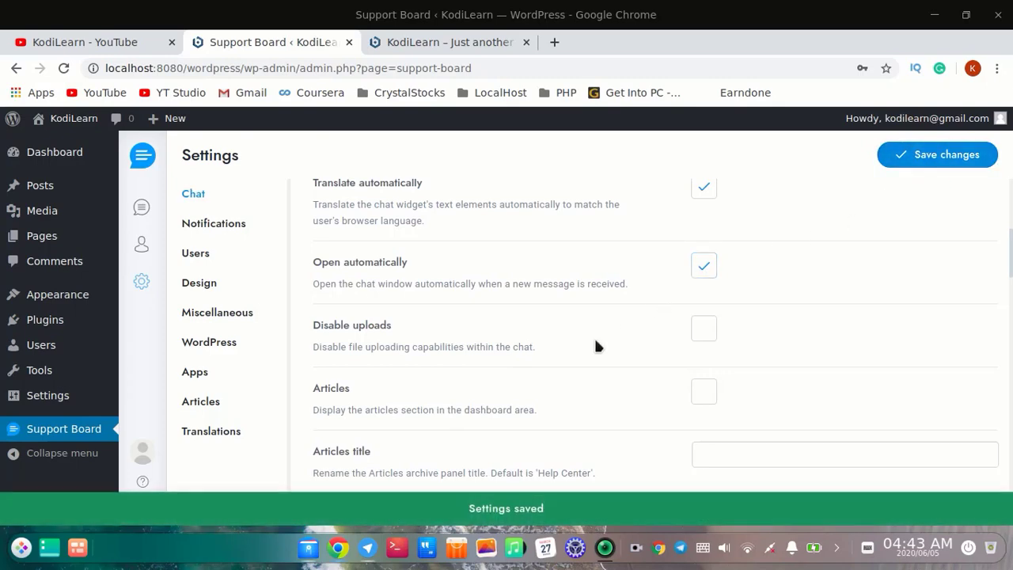
# Reload the private site window to see the chat open by itself
pyautogui.click(338, 547)
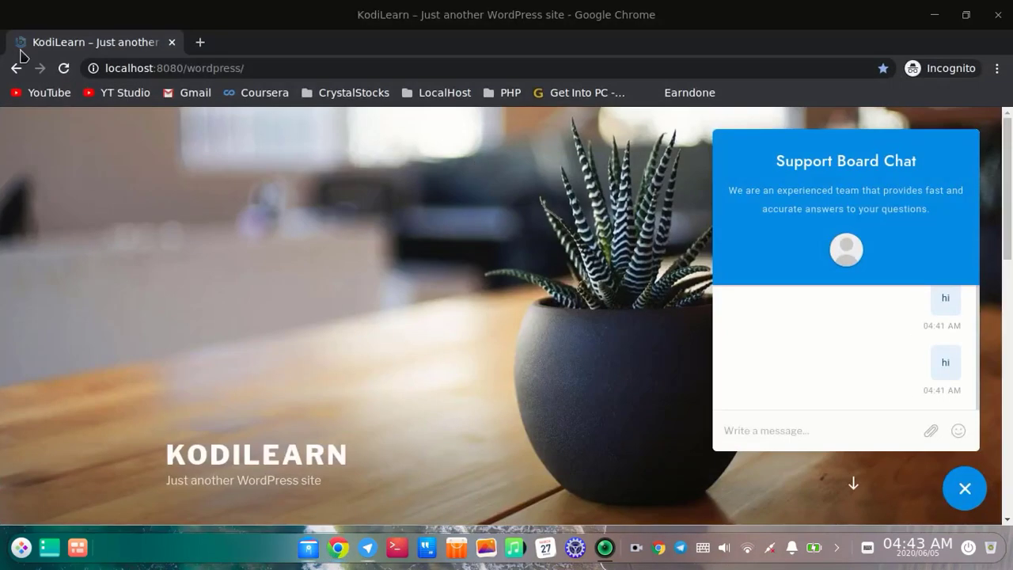
pyautogui.click(63, 68)
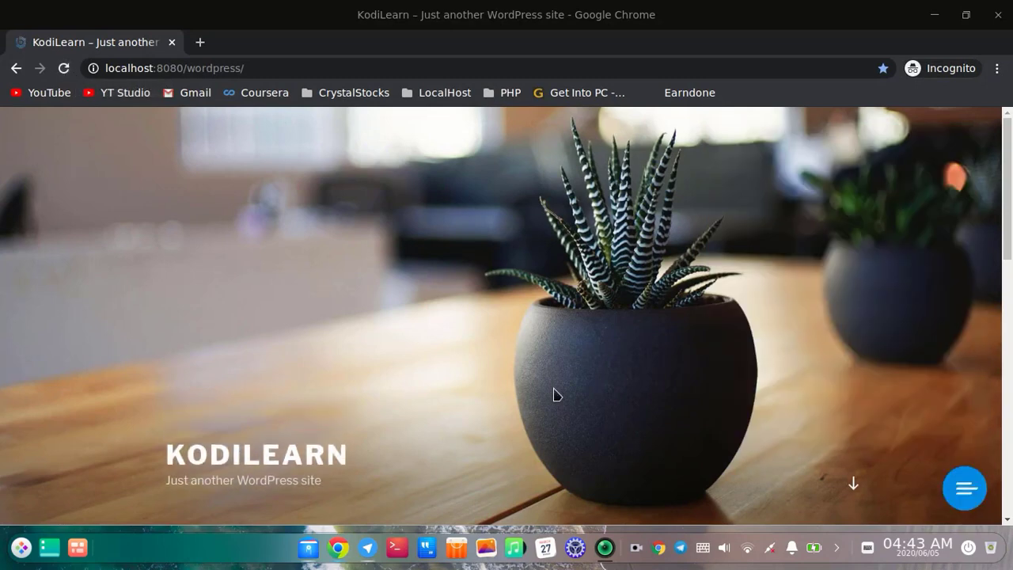
pyautogui.scroll(-2, 656, 348)
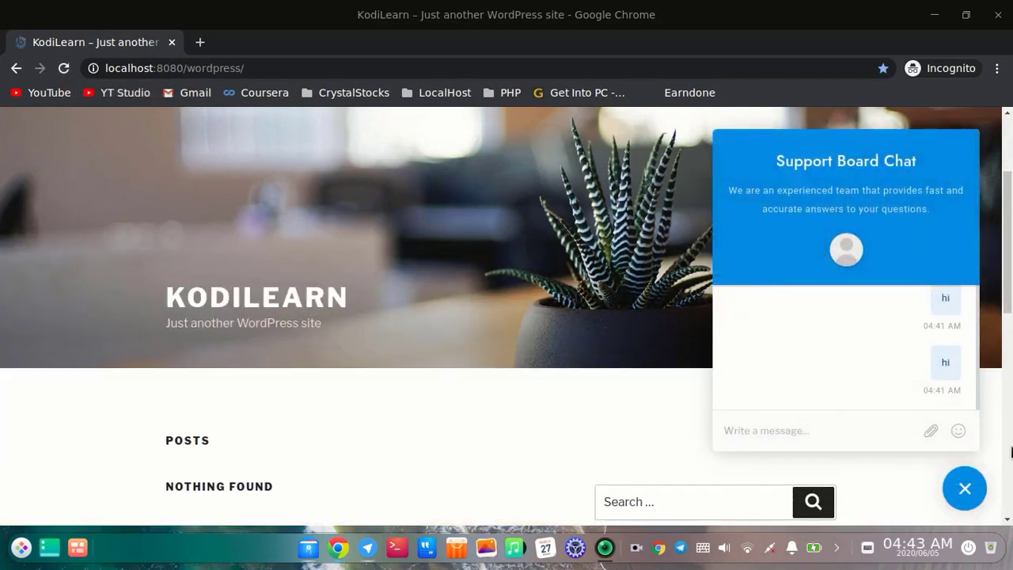
# Return to the Chat settings and scroll down to the popup message options
pyautogui.click(934, 11)
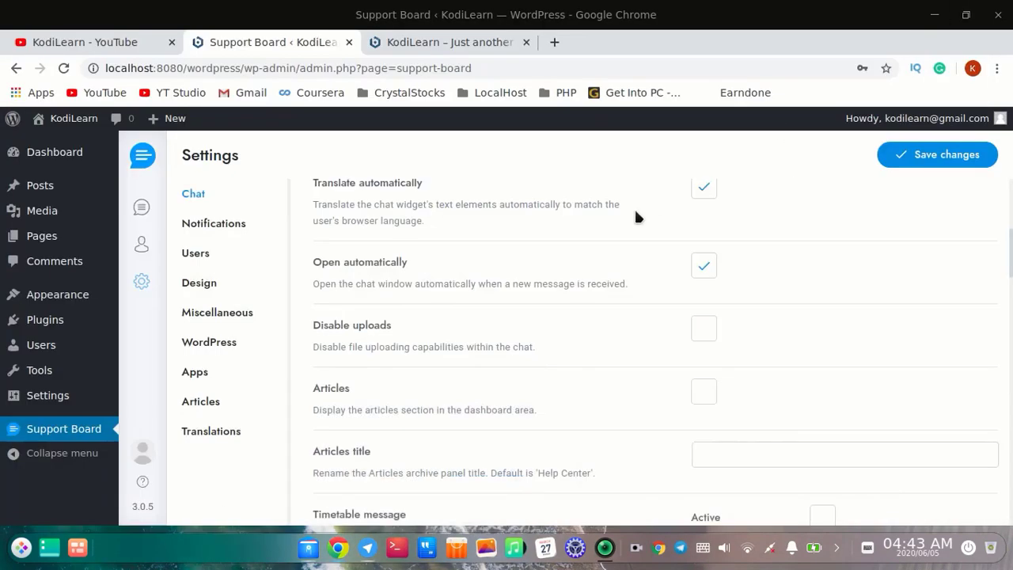
pyautogui.scroll(-1, 463, 368)
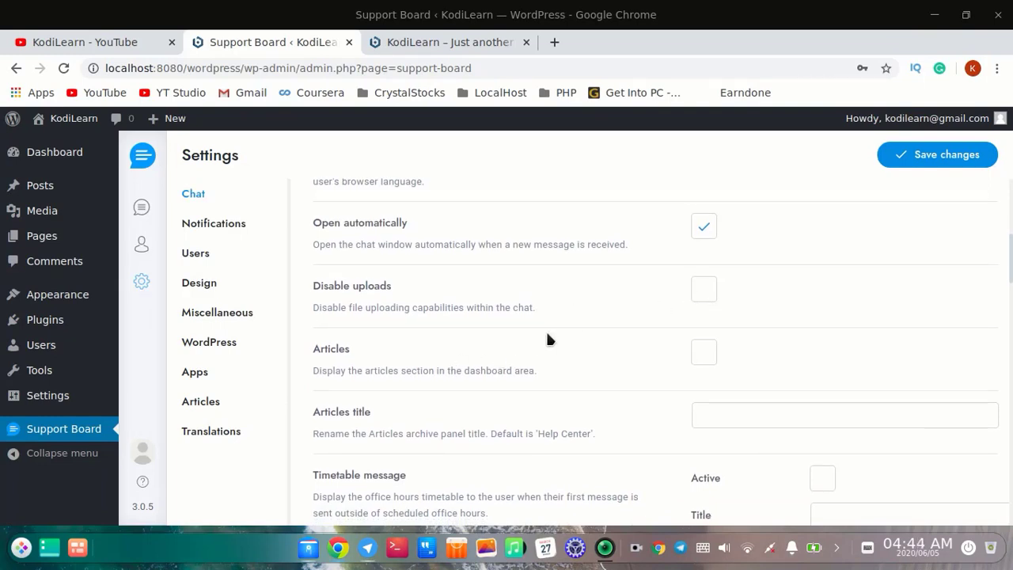
pyautogui.scroll(-1, 548, 339)
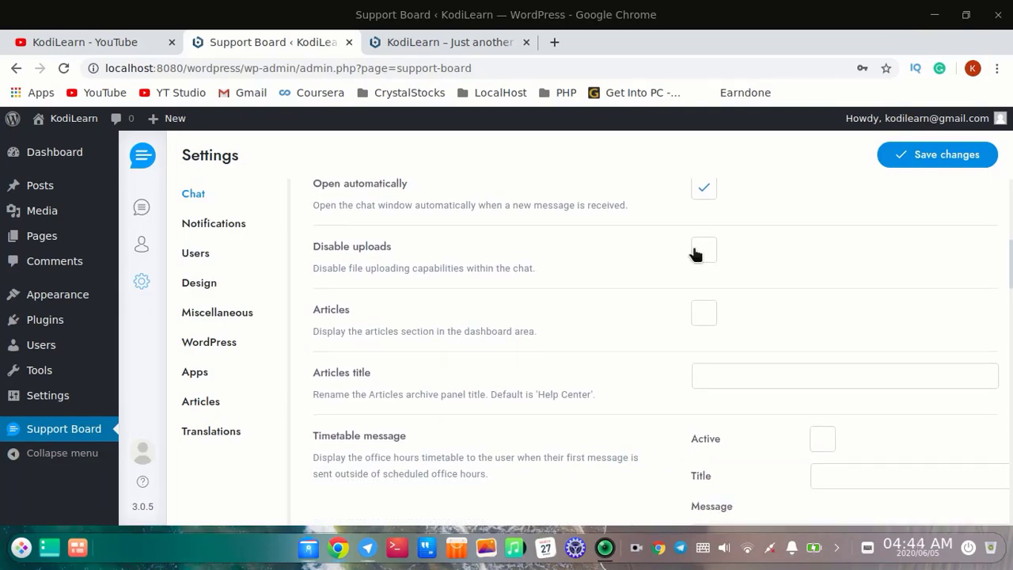
pyautogui.scroll(-1, 385, 290)
pyautogui.tripleClick(384, 289)
pyautogui.click(411, 307)
pyautogui.scroll(-1, 436, 321)
pyautogui.scroll(-10, 502, 384)
pyautogui.scroll(5, 521, 491)
pyautogui.scroll(-2, 366, 319)
pyautogui.scroll(-20, 425, 385)
pyautogui.scroll(10, 425, 387)
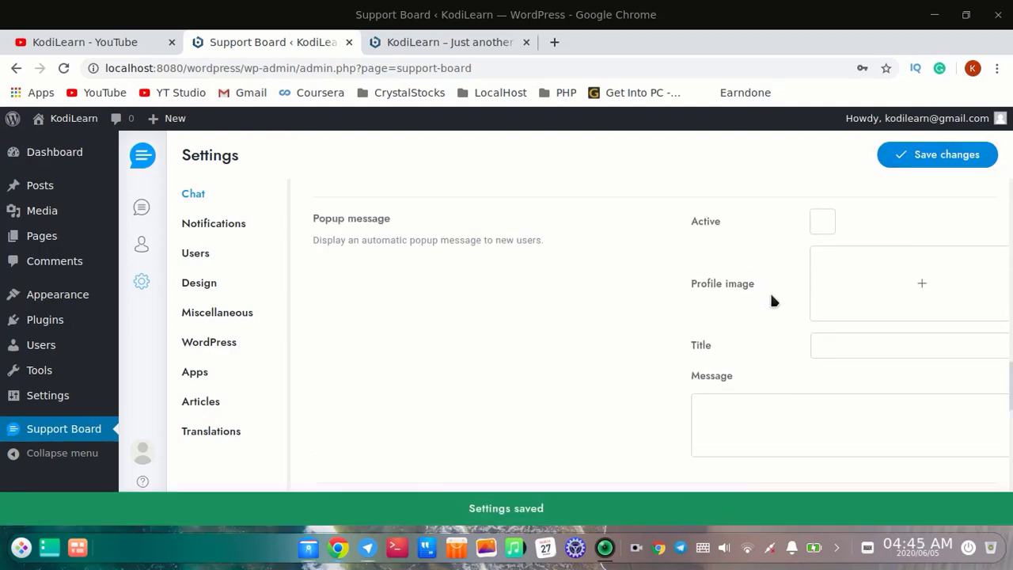
# Activate the popup message and save an image from Pictures > Wallpapers as its profile picture
pyautogui.click(820, 217)
pyautogui.click(877, 298)
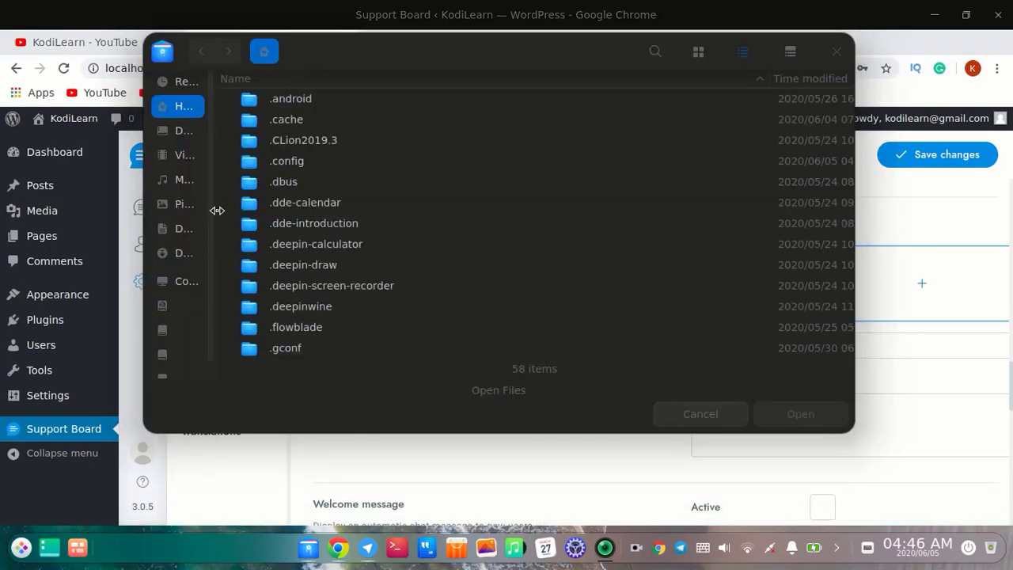
pyautogui.click(181, 207)
pyautogui.doubleClick(396, 101)
pyautogui.doubleClick(384, 104)
pyautogui.click(927, 154)
# Paste KodiLearn as the popup title
pyautogui.click(839, 342)
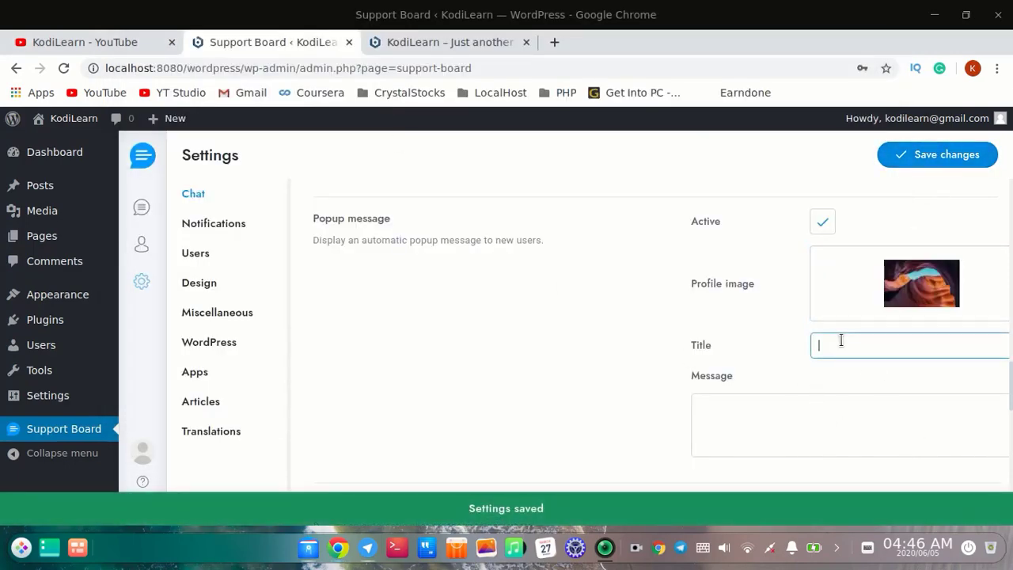
pyautogui.write('KodiLearn')
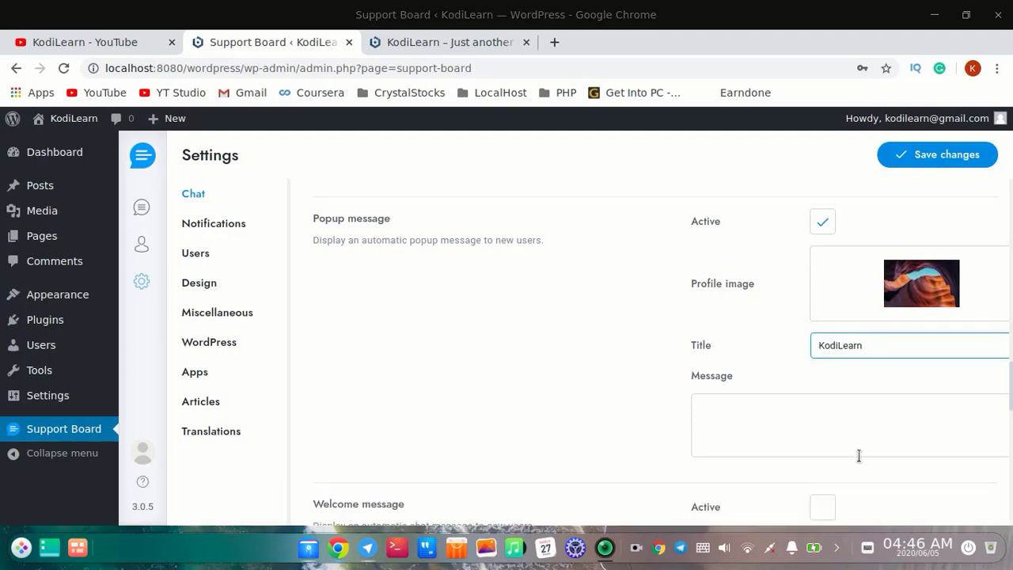
pyautogui.click(761, 441)
# Enter 'Chat with us' as the popup message, save, and view the popup on the site
pyautogui.write('Chat with us')
pyautogui.click(909, 162)
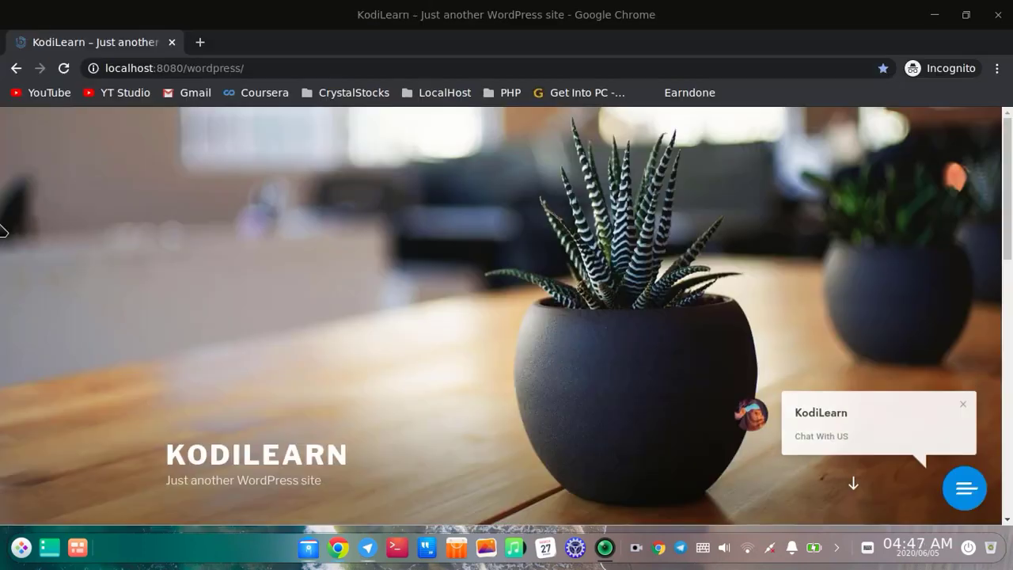
pyautogui.moveTo(839, 433); pyautogui.dragTo(780, 432)
pyautogui.click(811, 441)
pyautogui.click(809, 404)
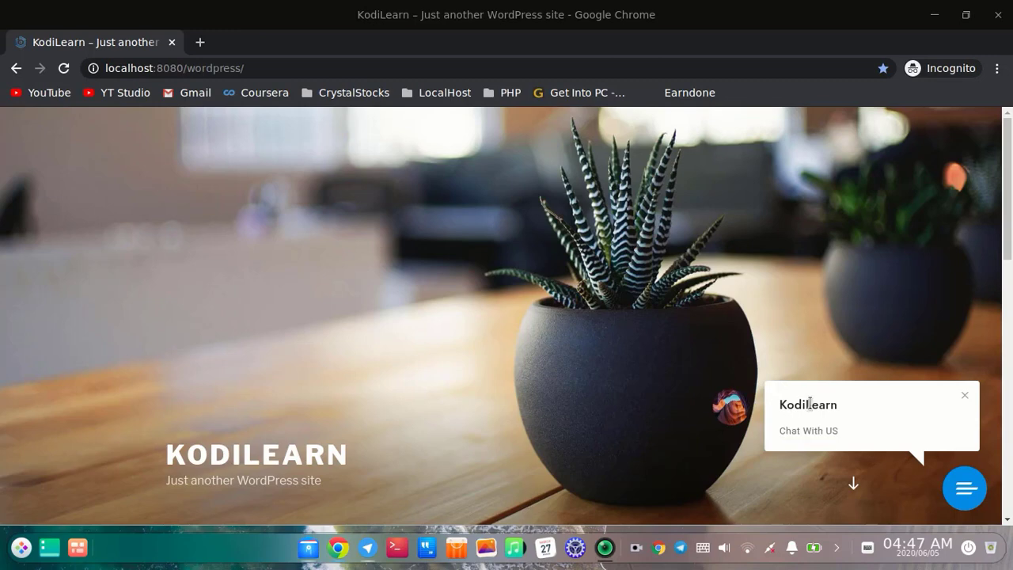
# Open and close the site's chat panel, then return to the Welcome message settings
pyautogui.click(965, 489)
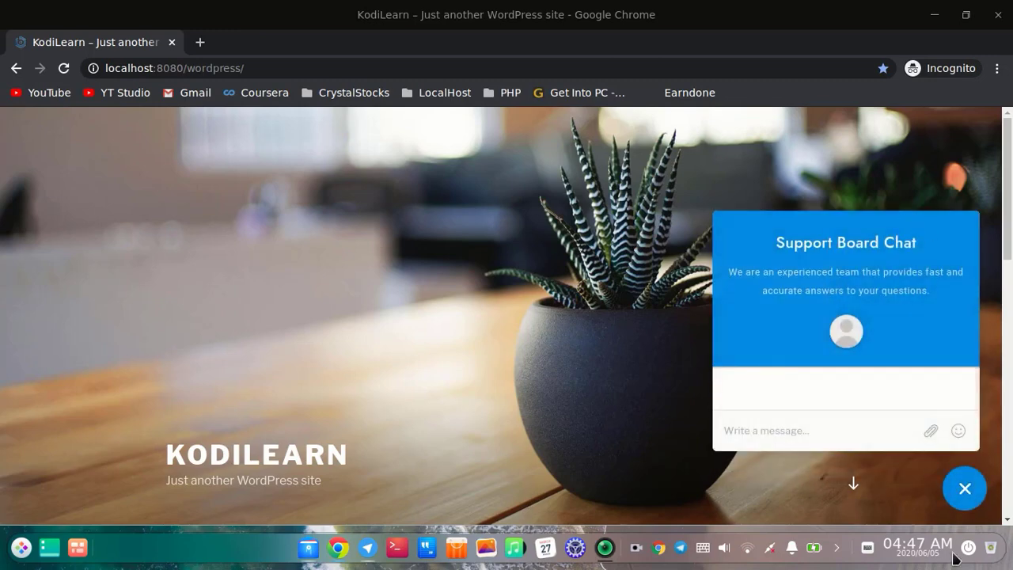
pyautogui.click(965, 486)
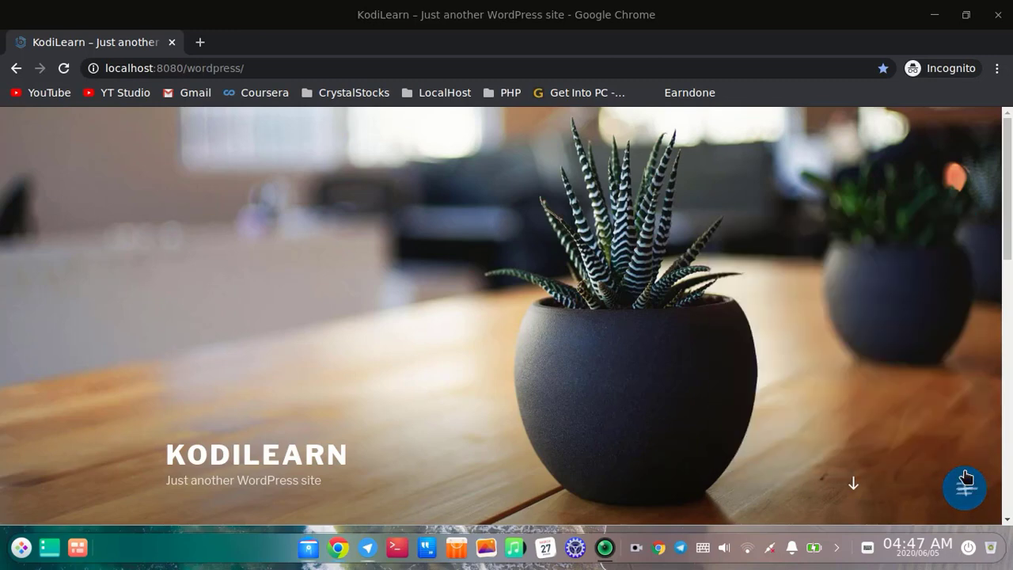
pyautogui.click(934, 14)
pyautogui.scroll(-5, 648, 412)
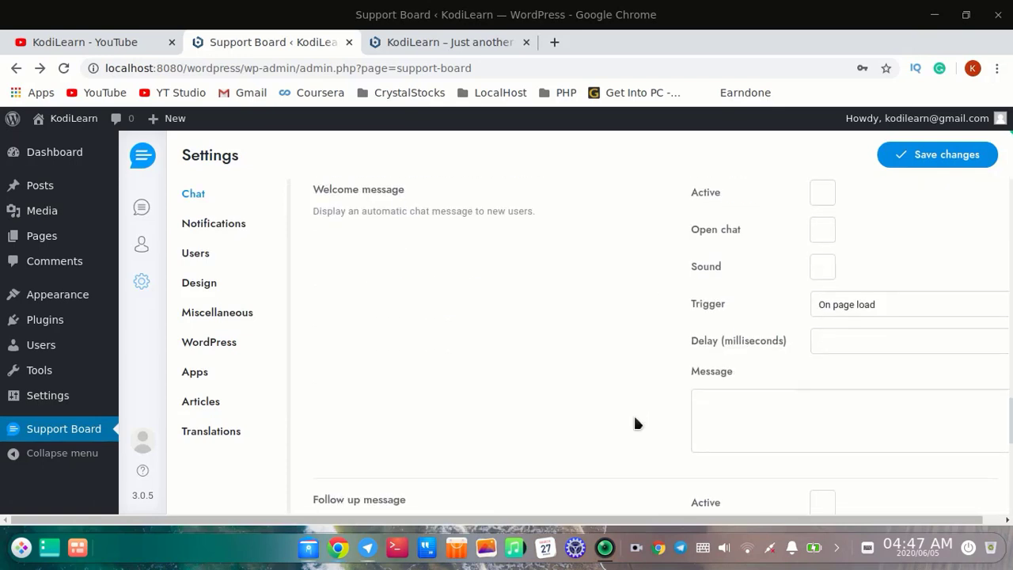
# Turn on sound for the welcome message, leave Open chat off, and keep the On page load trigger
pyautogui.scroll(1, 737, 297)
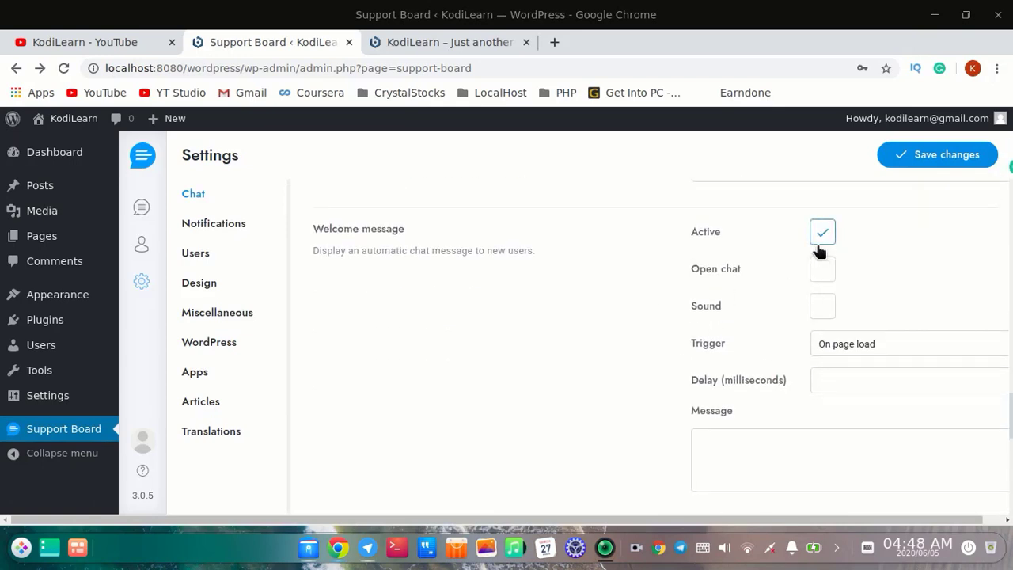
pyautogui.click(825, 270)
pyautogui.click(820, 310)
pyautogui.click(821, 269)
pyautogui.click(906, 344)
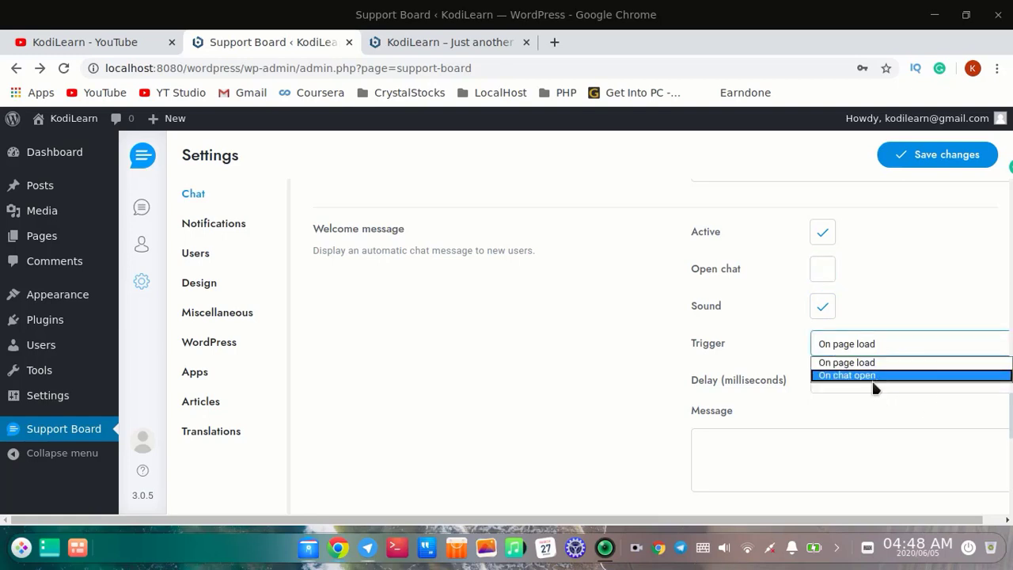
pyautogui.click(866, 353)
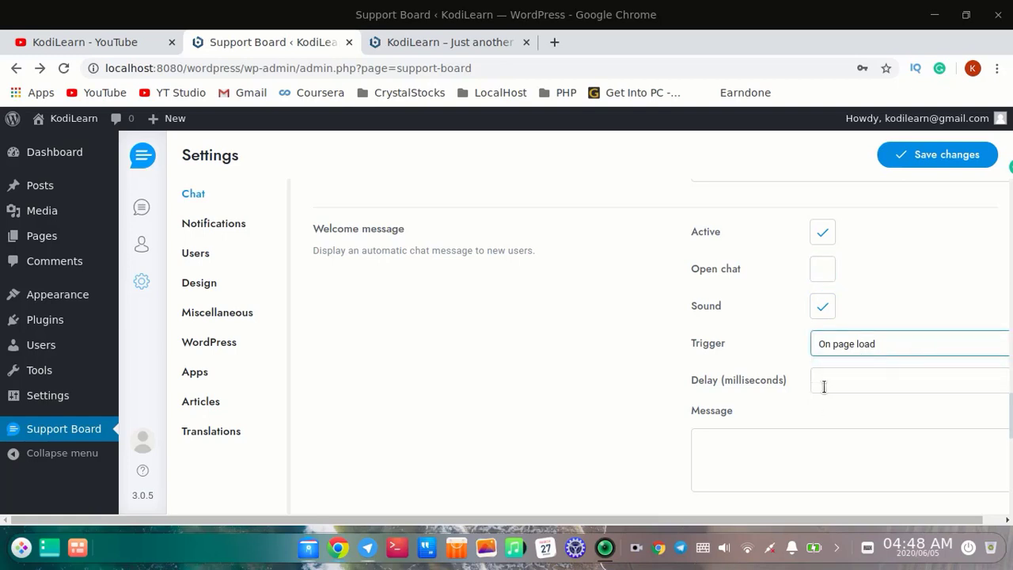
# Paste the welcome greeting text, save the settings, and bring up the live site
pyautogui.scroll(-2, 858, 293)
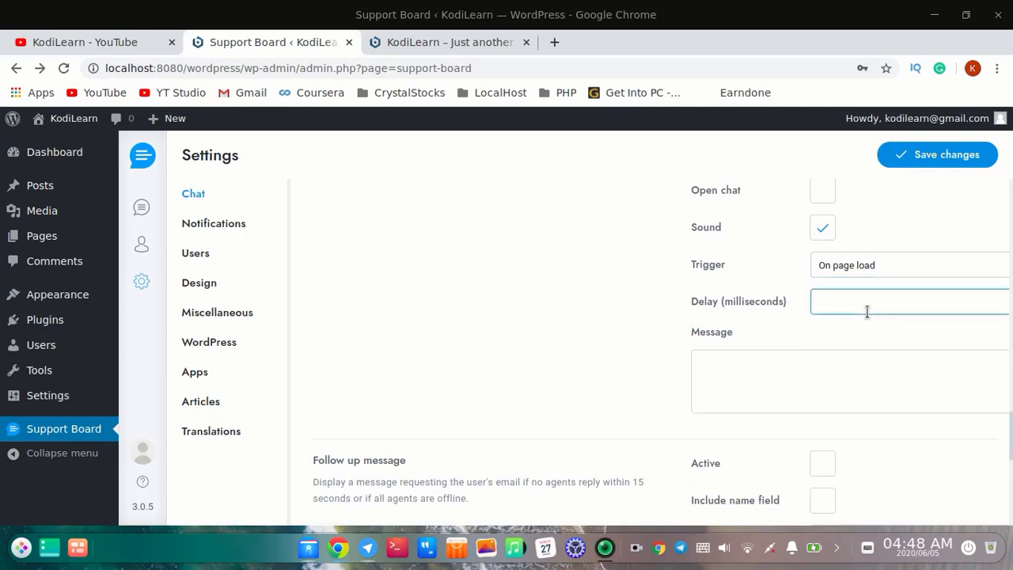
pyautogui.click(774, 375)
pyautogui.scroll(4, 780, 370)
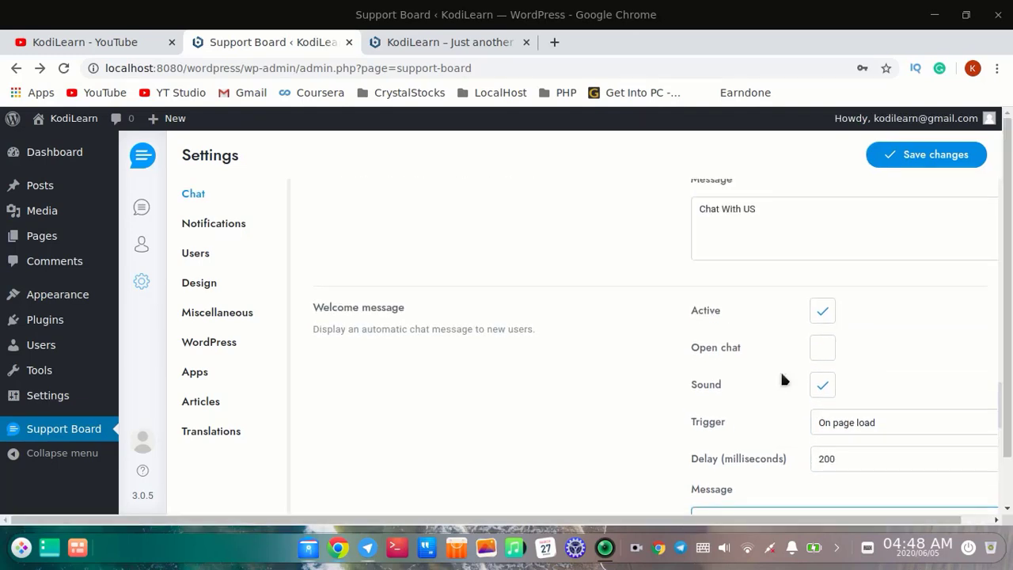
pyautogui.scroll(-3, 780, 371)
pyautogui.write('HI Welcome to our site. Thank you for coming')
pyautogui.click(937, 155)
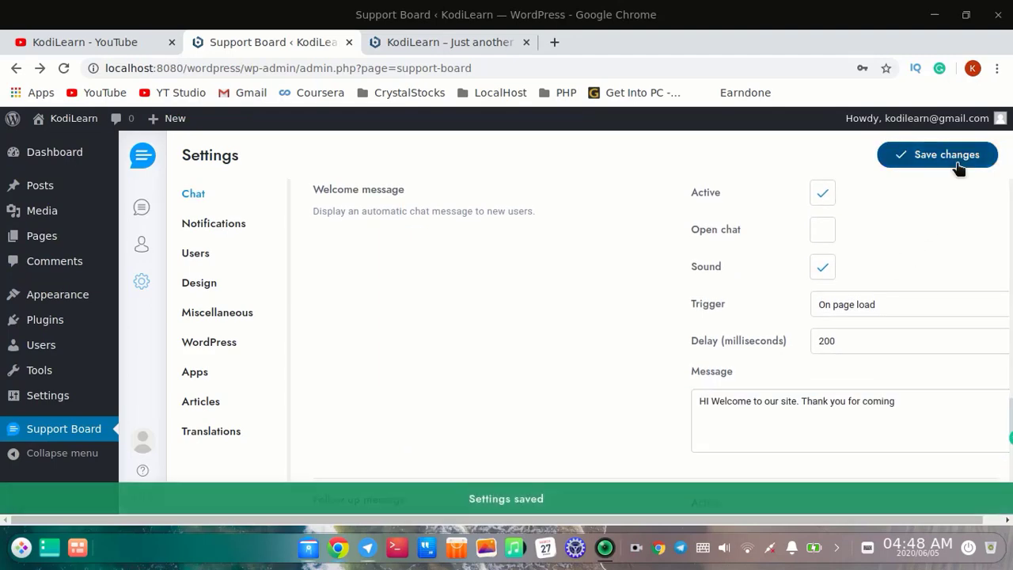
pyautogui.hotkey('alt', 'Tab')
pyautogui.scroll(4, 739, 462)
# Open the site chat, inspect the bot's welcome greeting, then return to the Support Board settings
pyautogui.click(965, 486)
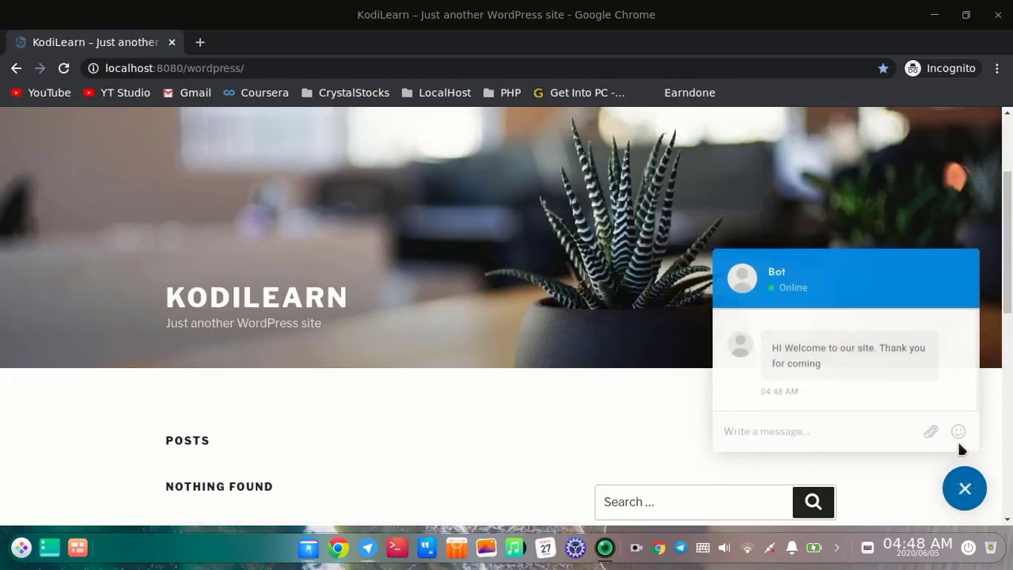
pyautogui.scroll(-2, 908, 364)
pyautogui.moveTo(772, 346)
pyautogui.mouseDown()
pyautogui.moveTo(819, 357)
pyautogui.moveTo(786, 360)
pyautogui.moveTo(772, 347)
pyautogui.mouseUp()
pyautogui.click(834, 351)
pyautogui.moveTo(737, 276)
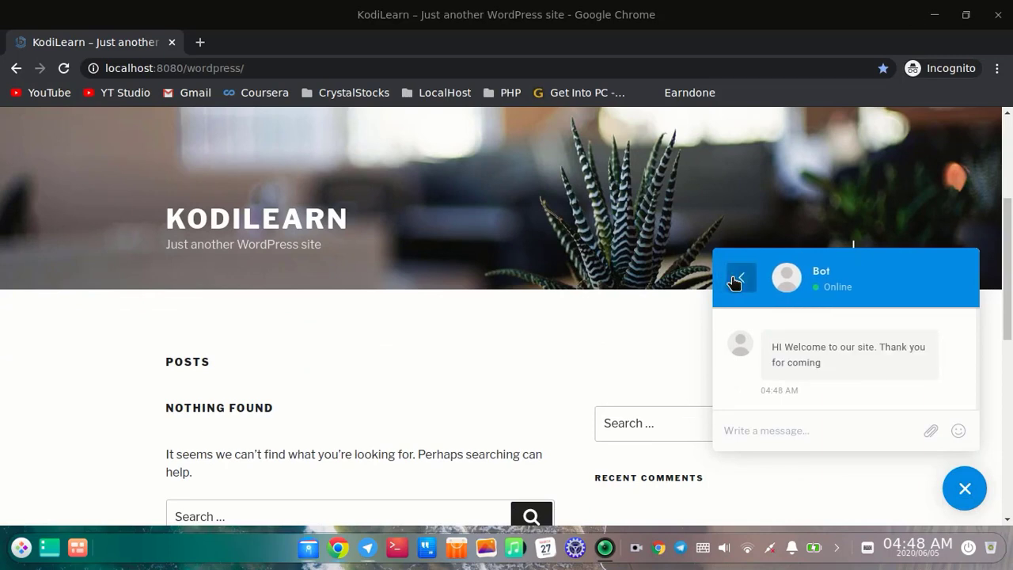
pyautogui.hotkey('alt', 'Tab')
pyautogui.scroll(-3, 715, 308)
# Activate the follow-up message and include the name field in its form
pyautogui.scroll(-2, 577, 334)
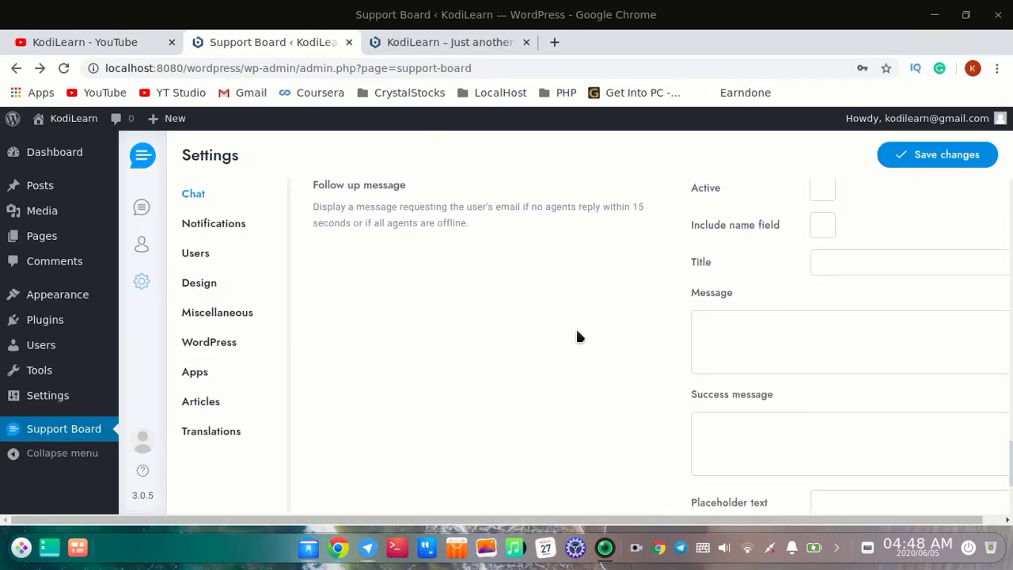
pyautogui.scroll(1, 515, 309)
pyautogui.scroll(1, 527, 282)
pyautogui.scroll(-1, 527, 281)
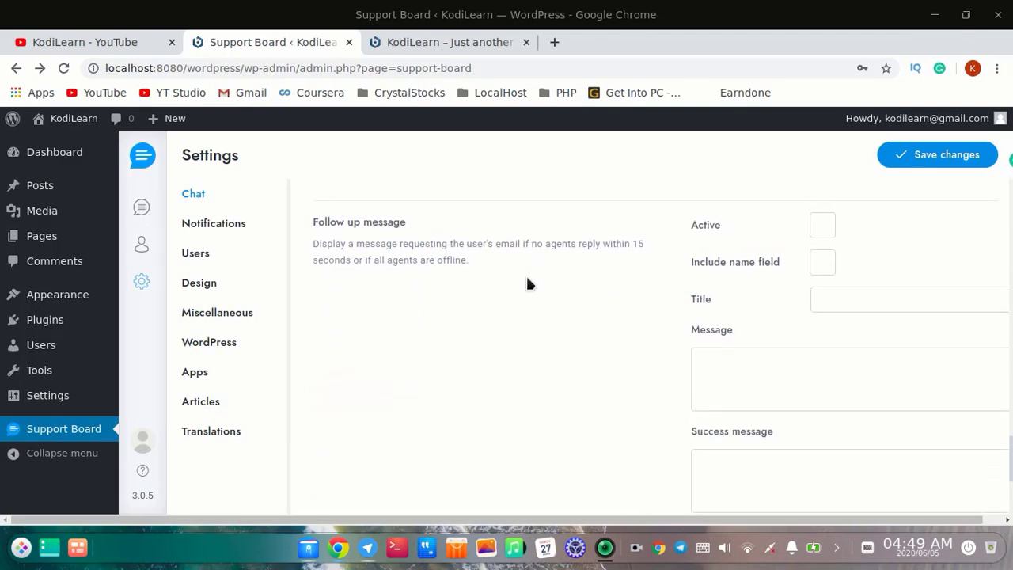
pyautogui.scroll(-1, 527, 282)
pyautogui.scroll(1, 527, 283)
pyautogui.click(812, 230)
pyautogui.click(827, 269)
# Edit the follow-up message text and save the follow-up settings
pyautogui.moveTo(308, 239); pyautogui.dragTo(415, 264)
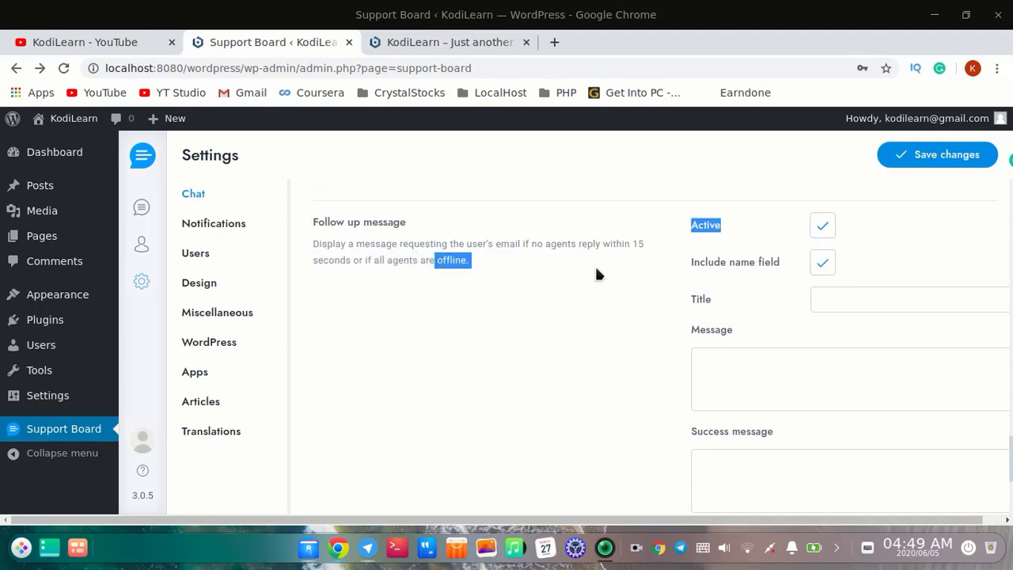
pyautogui.click(290, 256)
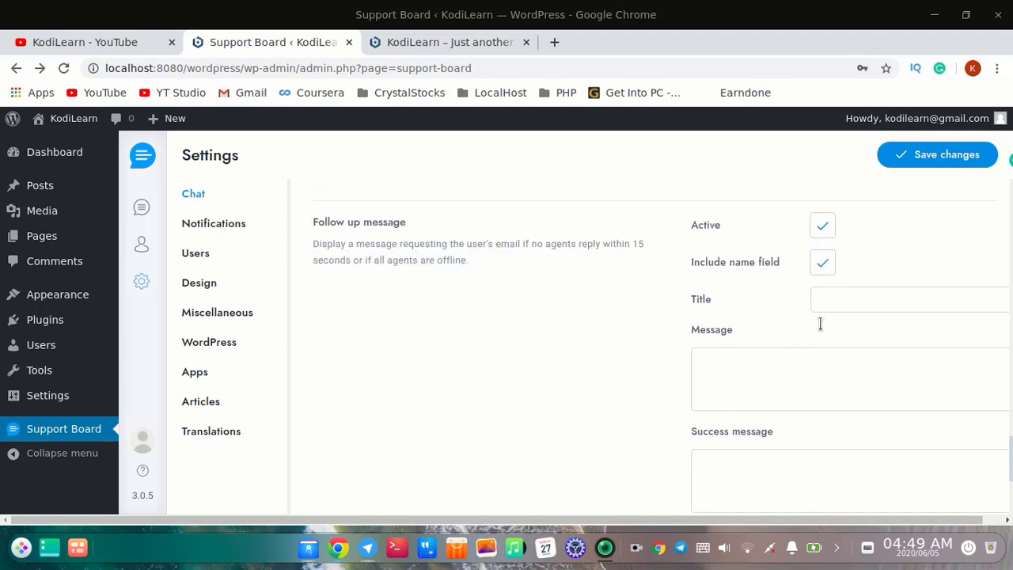
pyautogui.click(839, 302)
pyautogui.scroll(-1, 839, 301)
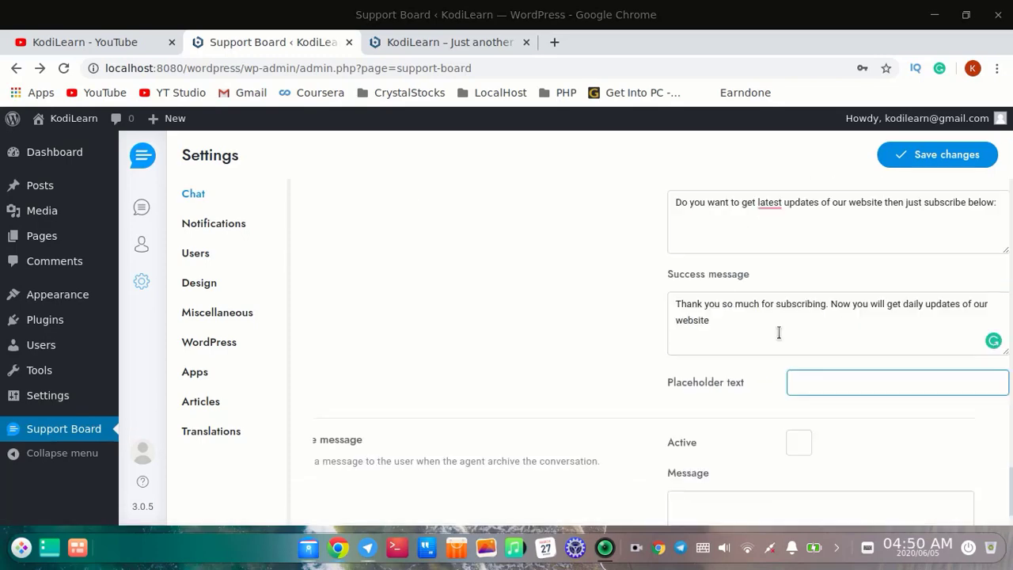
pyautogui.click(909, 154)
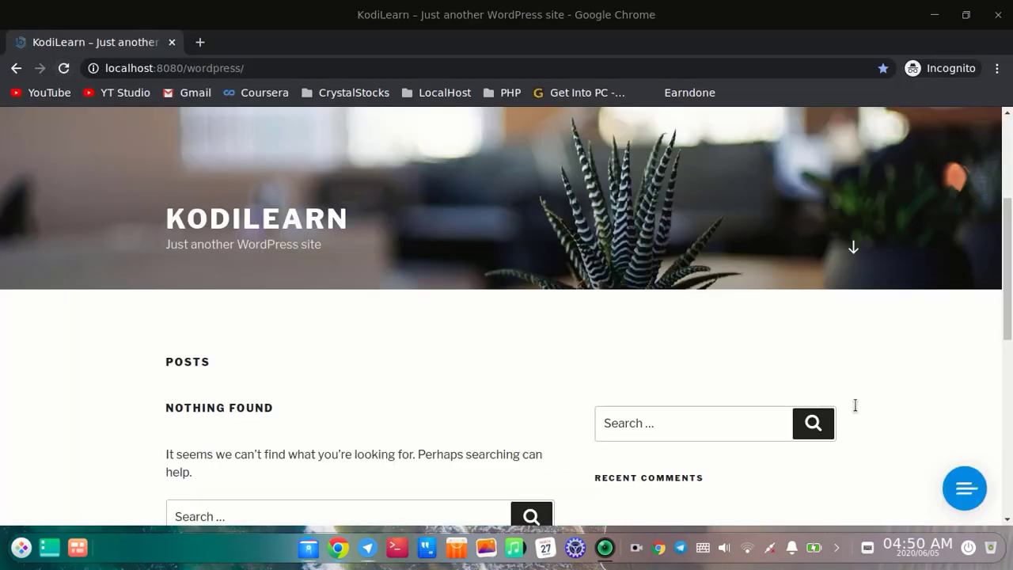
# Send 'hi' in the site chat to bring up the subscribe form
pyautogui.scroll(-2, 873, 410)
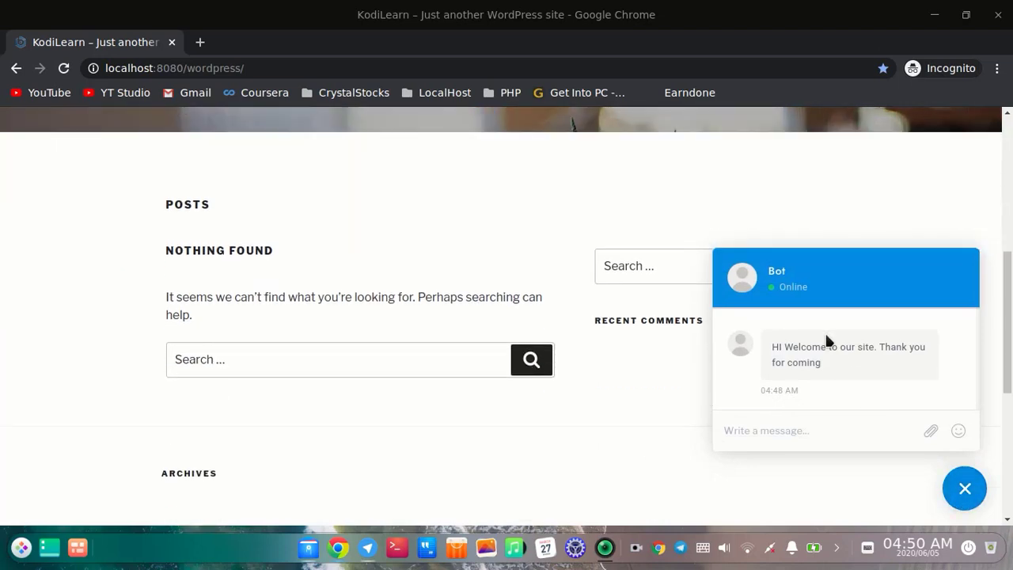
pyautogui.write('hi')
pyautogui.press('Return')
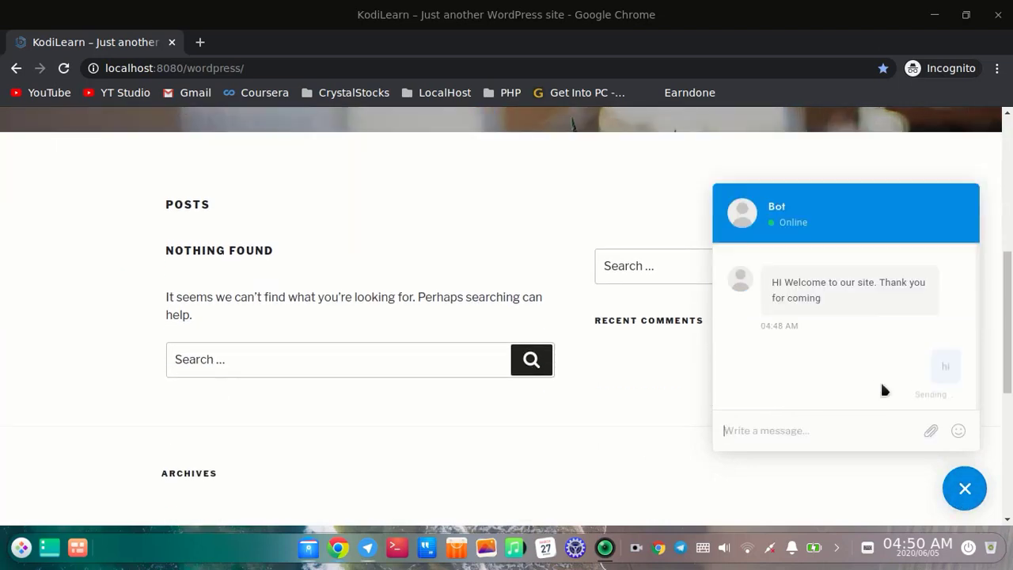
pyautogui.scroll(1, 881, 378)
pyautogui.scroll(-1, 875, 326)
# Inspect the 'Subscribe to our Newsletter' form, then save the Support Board settings
pyautogui.click(829, 345)
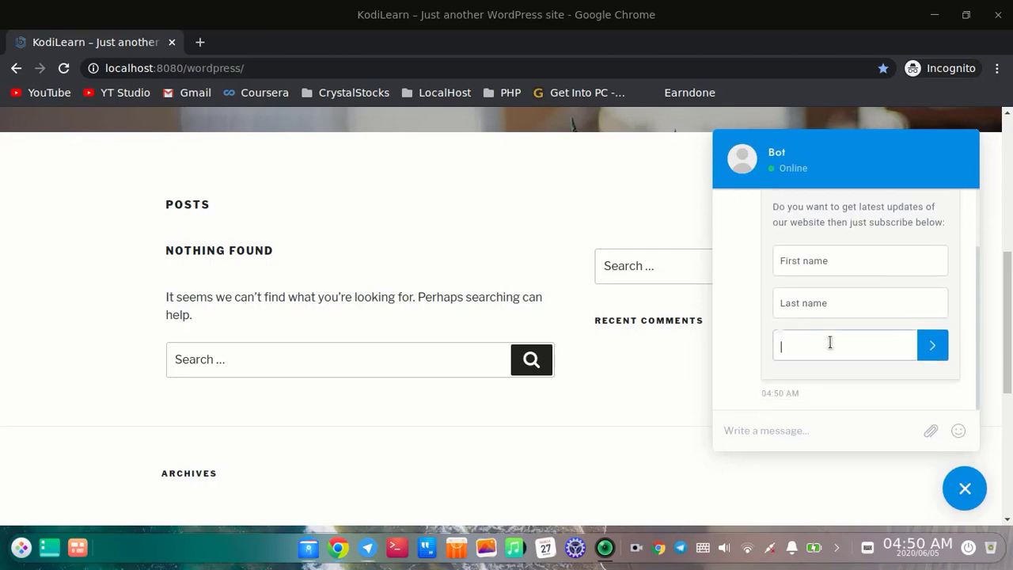
pyautogui.scroll(1, 806, 332)
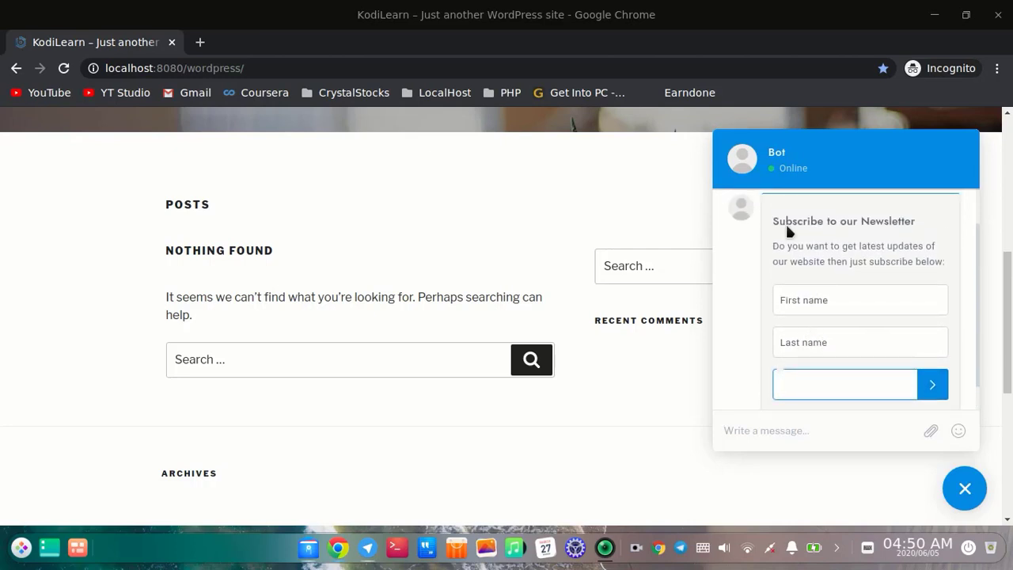
pyautogui.moveTo(773, 221); pyautogui.dragTo(916, 221)
pyautogui.click(793, 250)
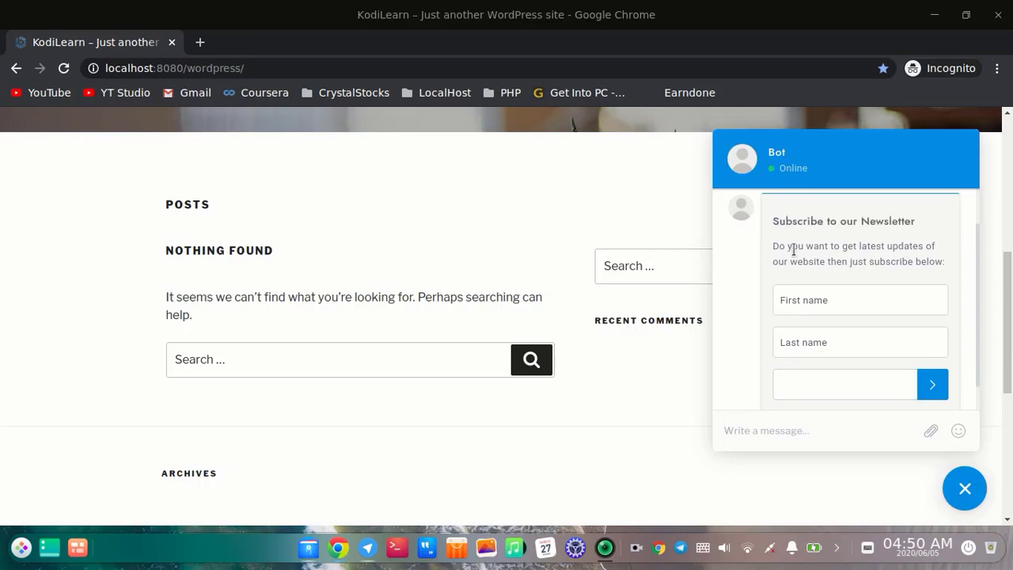
pyautogui.moveTo(772, 249); pyautogui.dragTo(954, 261)
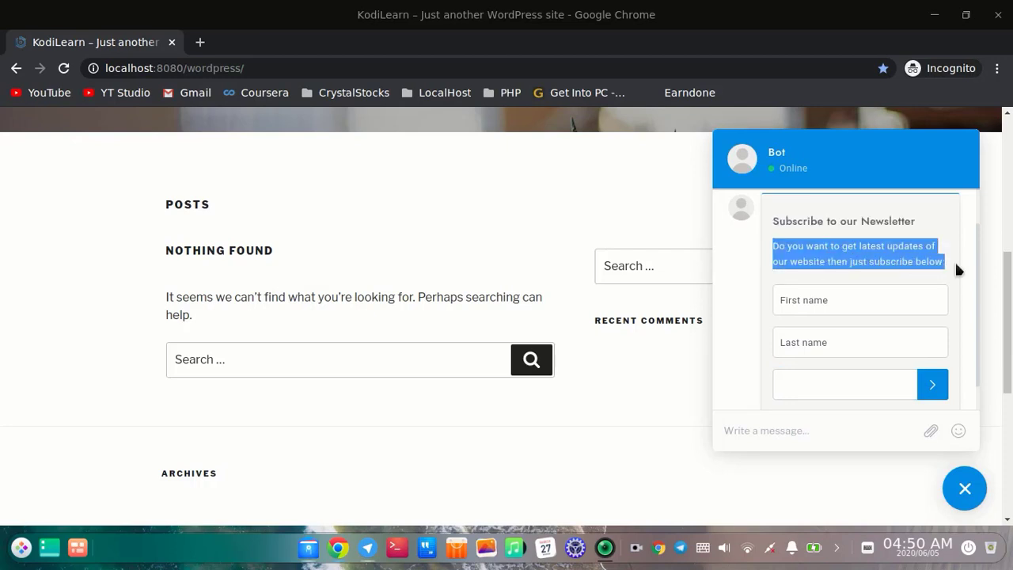
pyautogui.click(907, 246)
pyautogui.scroll(-1, 848, 306)
pyautogui.scroll(-1, 838, 316)
pyautogui.click(830, 336)
pyautogui.scroll(5, 848, 268)
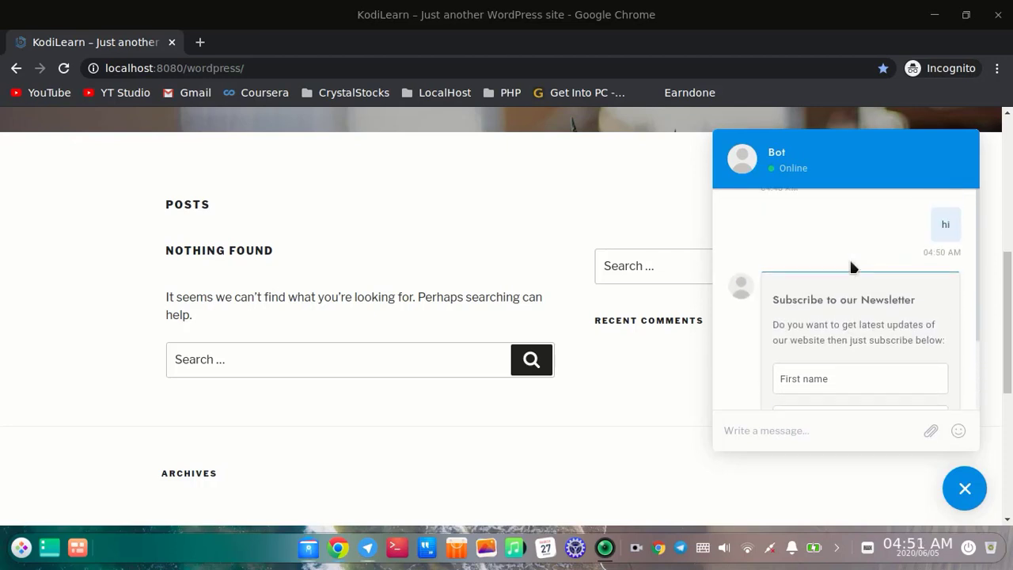
pyautogui.hotkey('alt', 'Tab')
pyautogui.click(945, 158)
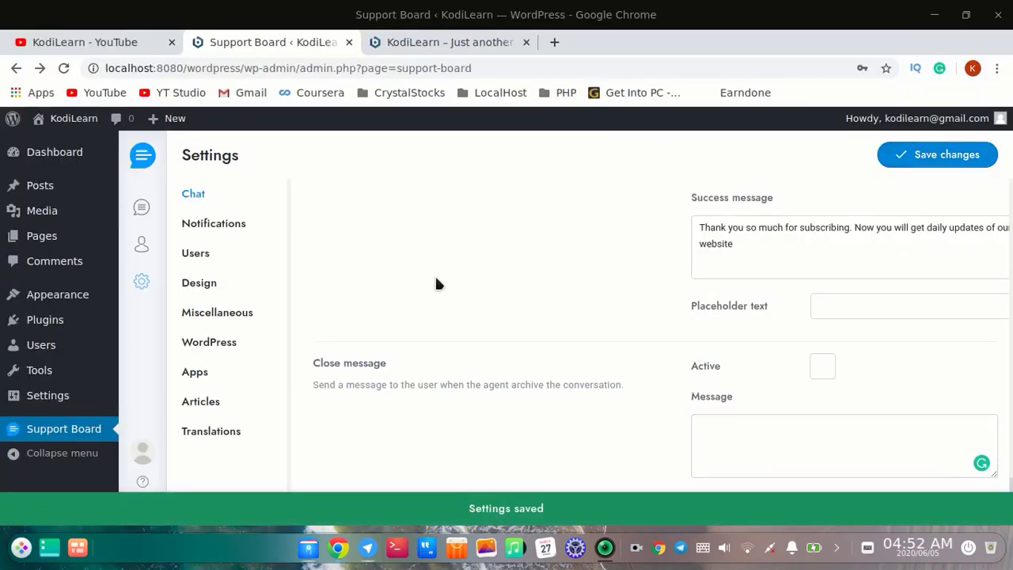
# In Notifications, set Sounds and Sounds for admin to All messages and save
pyautogui.scroll(-5, 436, 282)
pyautogui.scroll(5, 443, 293)
pyautogui.scroll(-12, 462, 312)
pyautogui.scroll(2, 385, 285)
pyautogui.scroll(5, 386, 286)
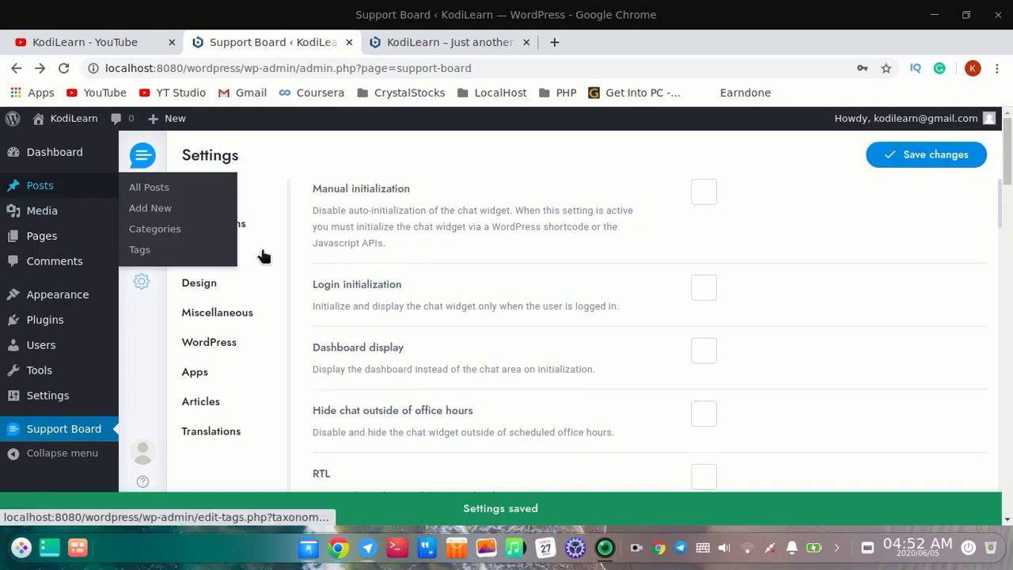
pyautogui.click(229, 226)
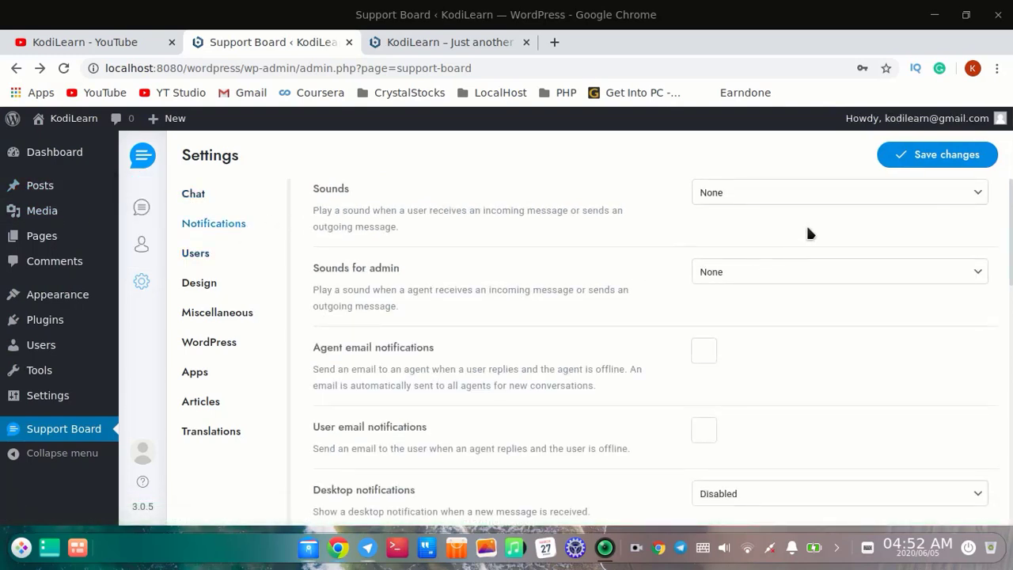
pyautogui.click(738, 201)
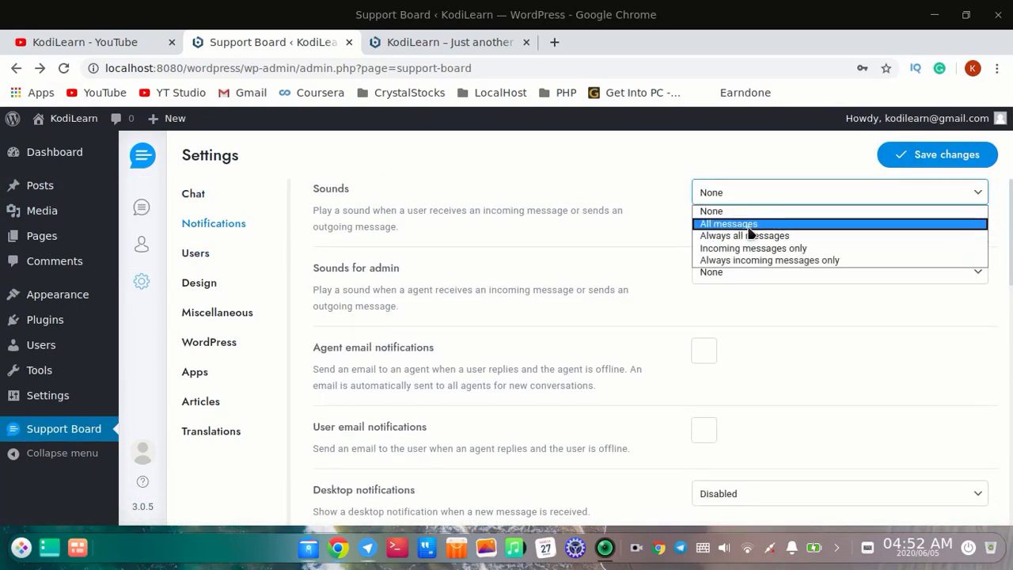
pyautogui.click(748, 227)
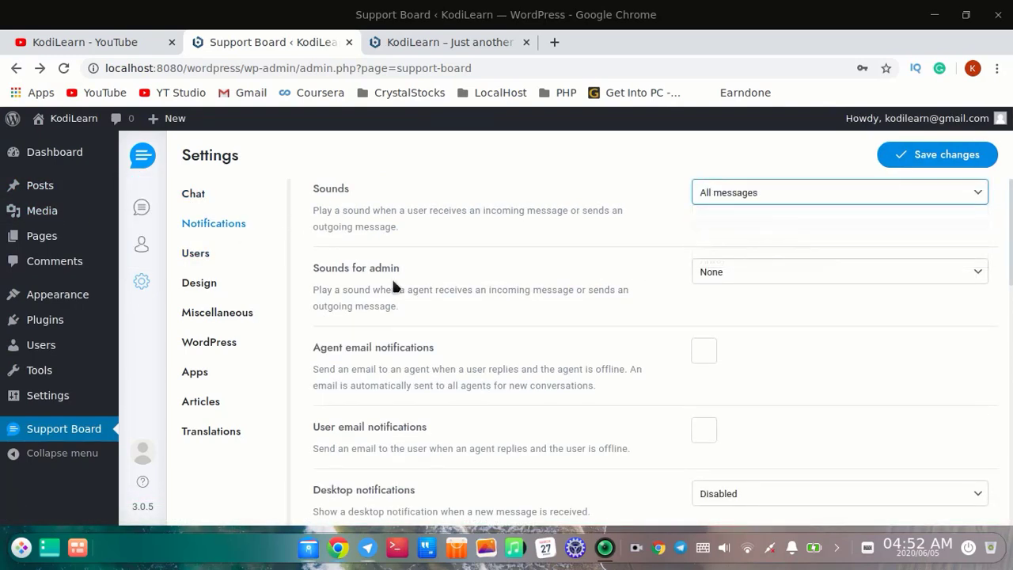
pyautogui.click(701, 277)
pyautogui.click(728, 301)
pyautogui.scroll(-3, 625, 312)
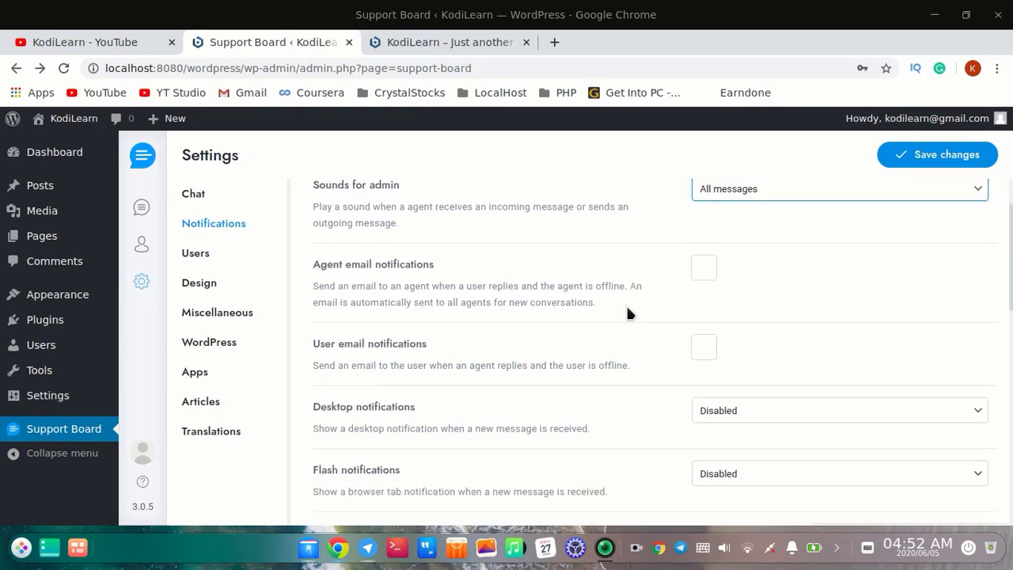
pyautogui.click(862, 175)
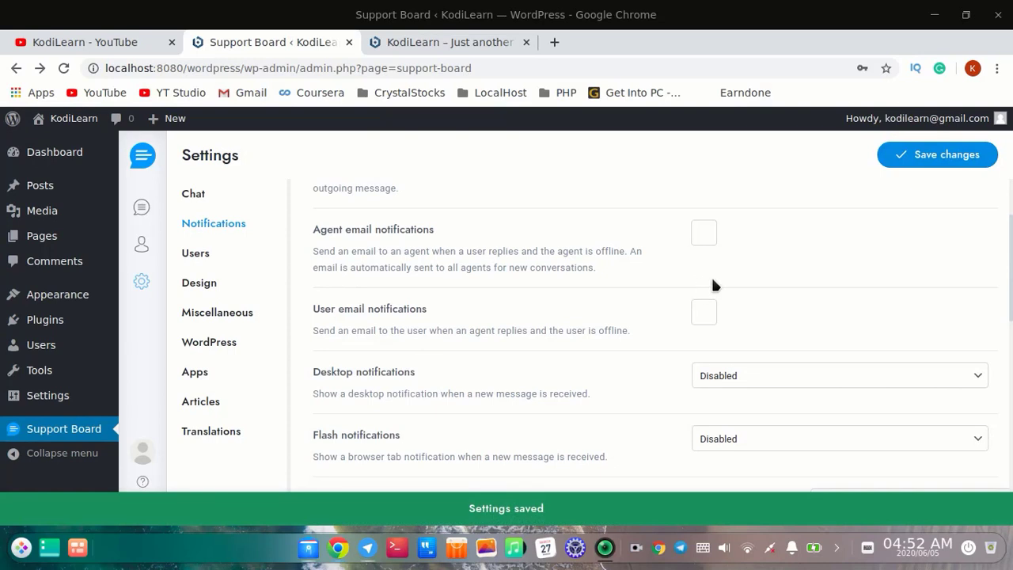
# Set Desktop notifications to Users and agents and save
pyautogui.scroll(-2, 712, 283)
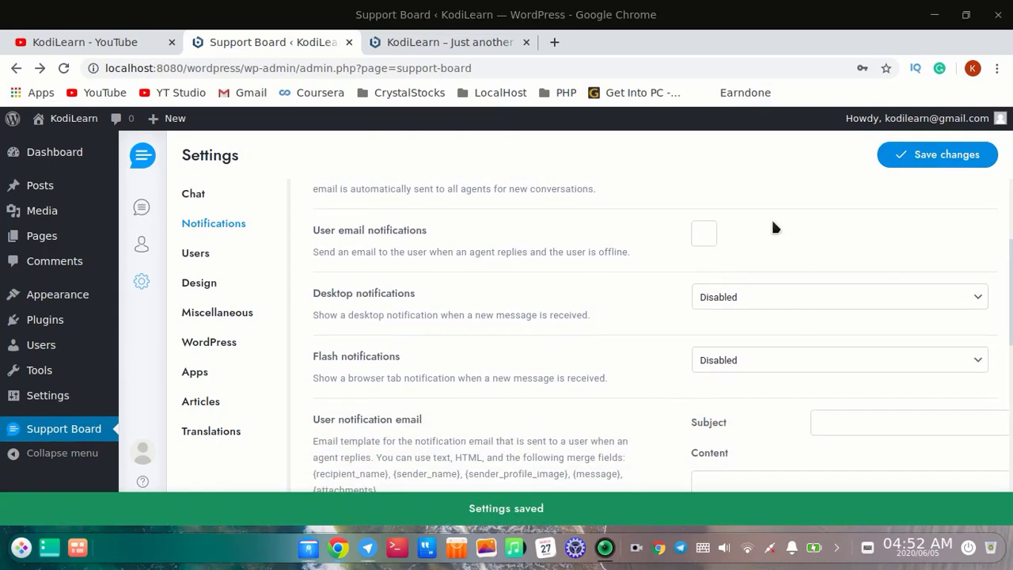
pyautogui.click(819, 307)
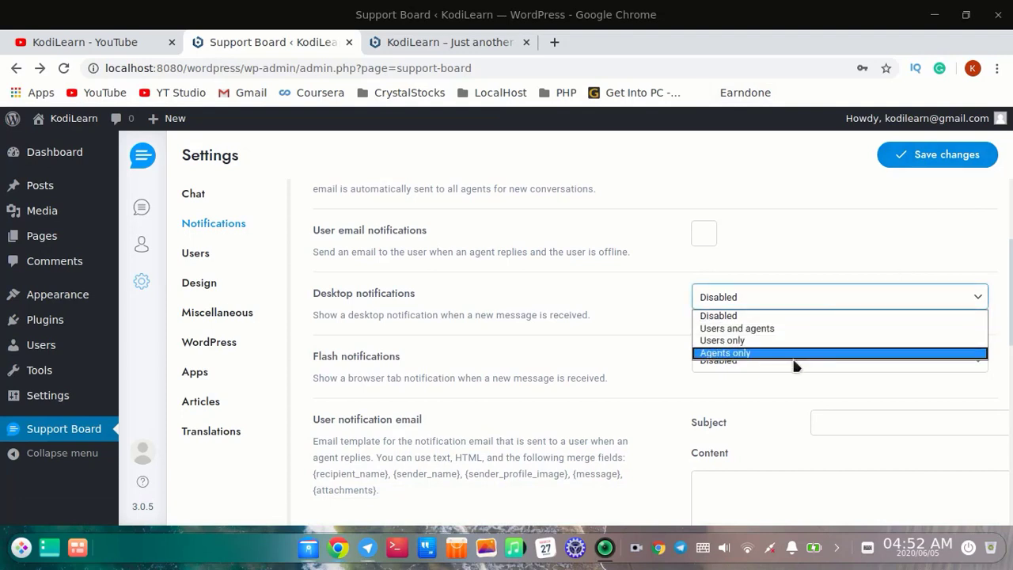
pyautogui.click(732, 340)
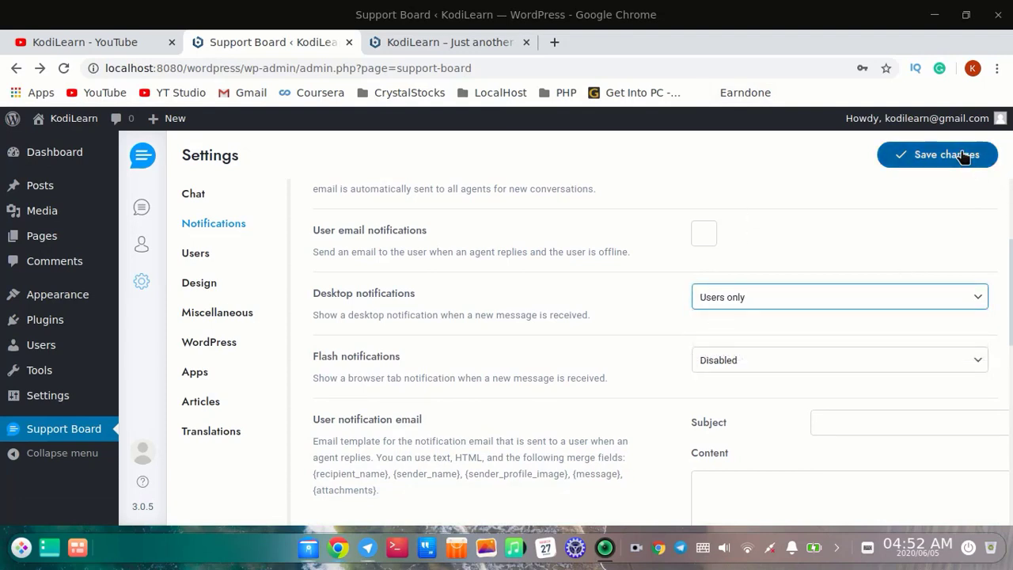
pyautogui.click(730, 303)
pyautogui.click(744, 328)
pyautogui.click(967, 154)
# Set Flash notifications to Users and agents and save
pyautogui.click(788, 365)
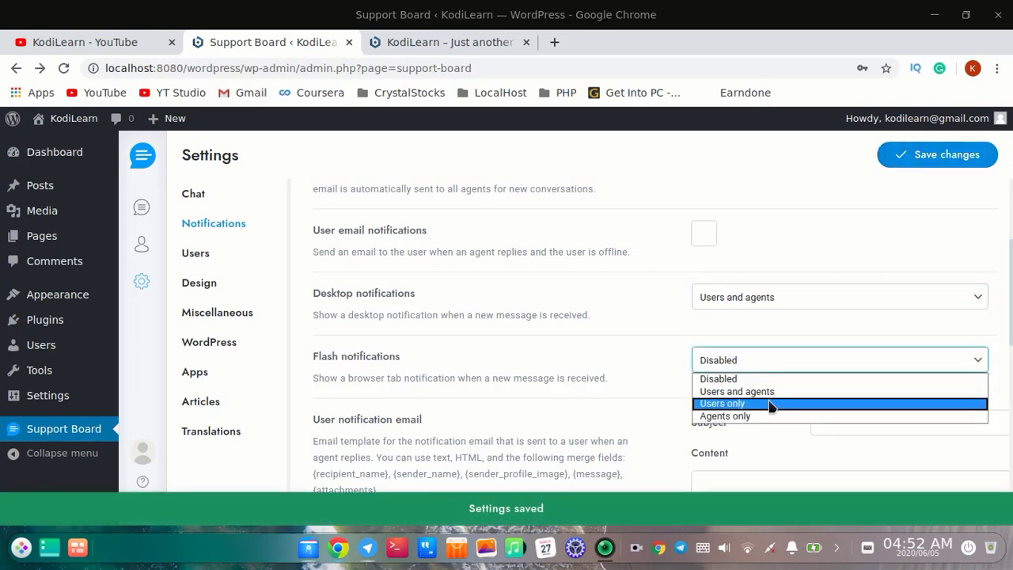
pyautogui.click(744, 391)
pyautogui.click(870, 159)
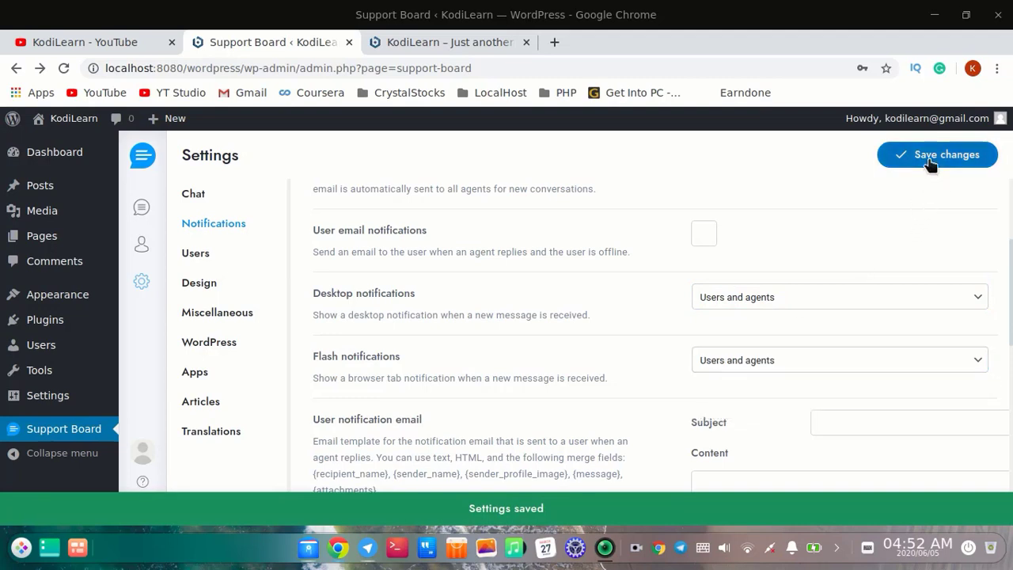
pyautogui.scroll(-2, 419, 427)
pyautogui.scroll(-1, 425, 383)
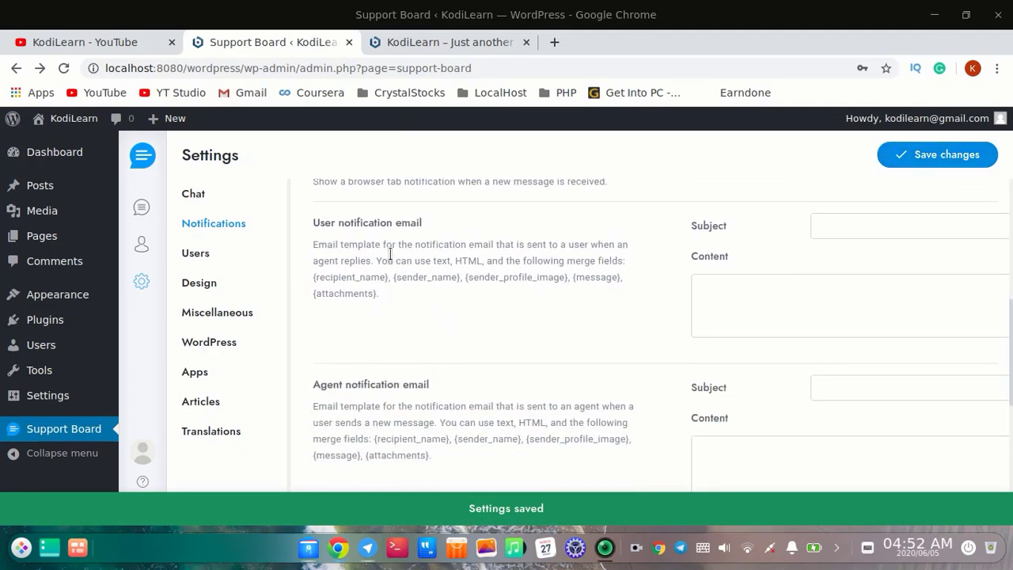
pyautogui.moveTo(327, 224); pyautogui.dragTo(441, 260)
pyautogui.click(440, 260)
pyautogui.scroll(-4, 424, 324)
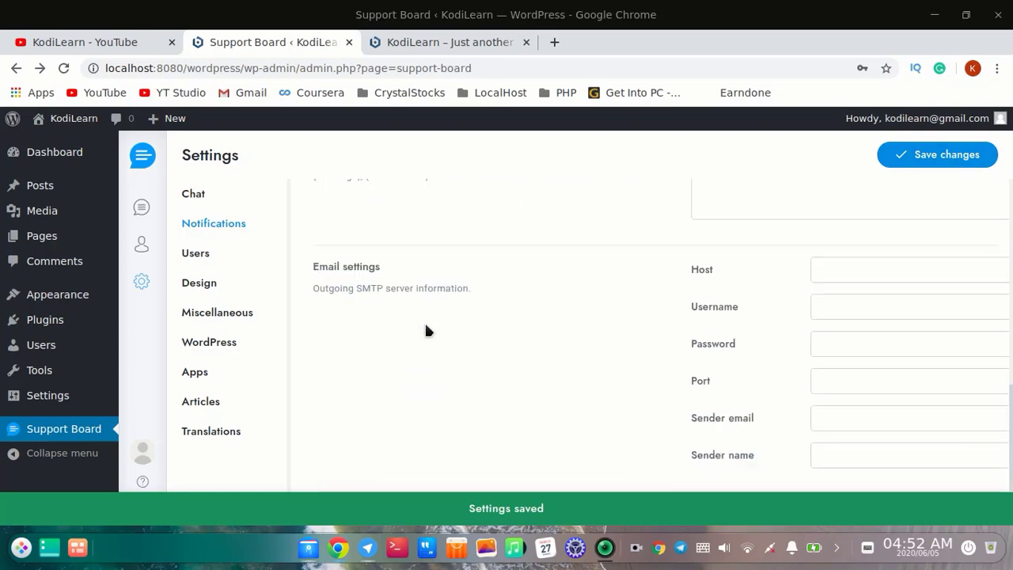
pyautogui.scroll(-1, 429, 317)
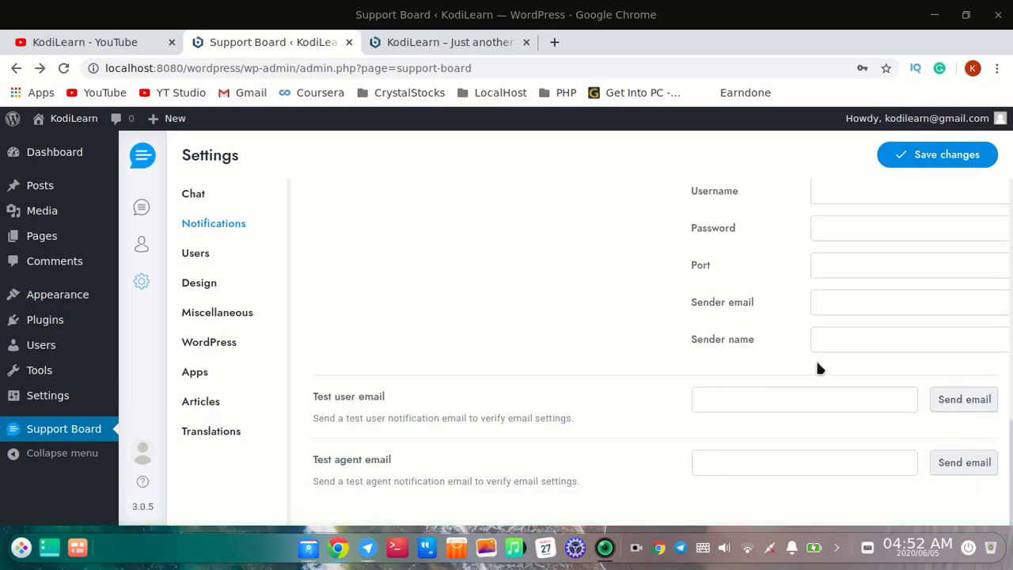
# Reload the front-end site and send two 'hi' test messages in its chat
pyautogui.moveTo(338, 547)
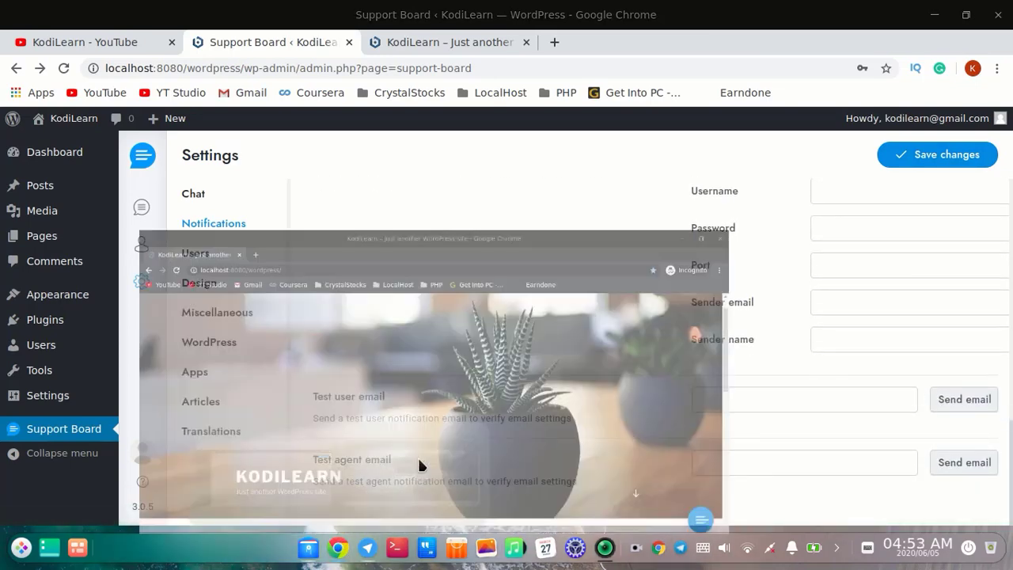
pyautogui.click(421, 465)
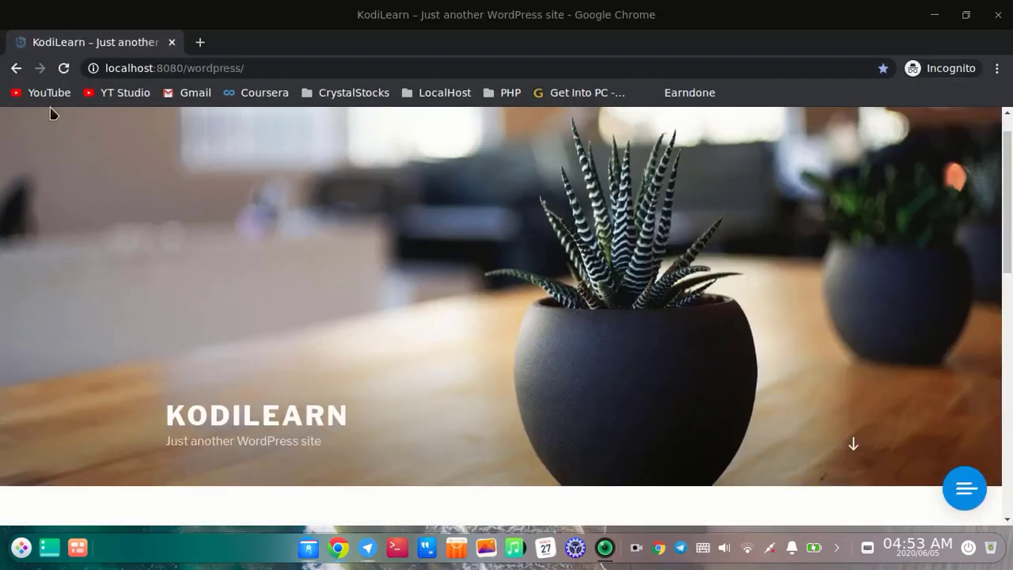
pyautogui.click(64, 69)
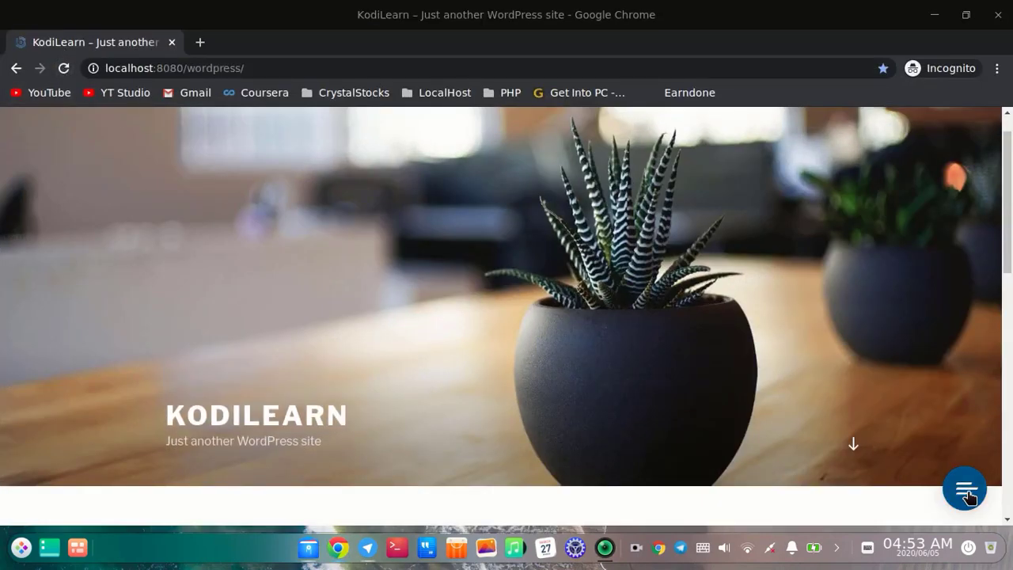
pyautogui.click(964, 488)
pyautogui.click(805, 430)
pyautogui.write('hi')
pyautogui.press('Return')
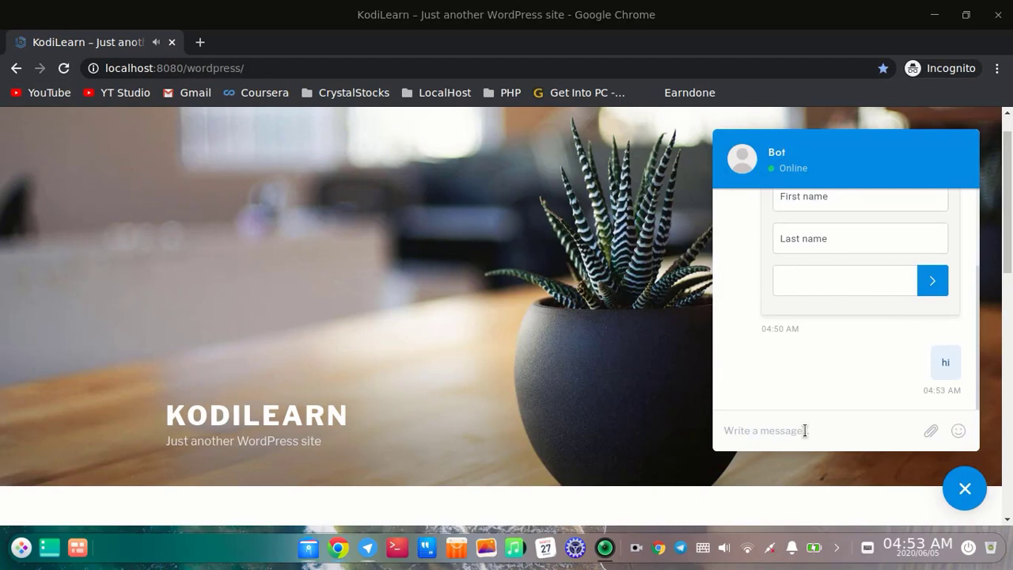
pyautogui.write('hi')
pyautogui.press('Return')
pyautogui.hotkey('alt', 'Tab')
pyautogui.moveTo(363, 275); pyautogui.dragTo(566, 273)
pyautogui.click(632, 273)
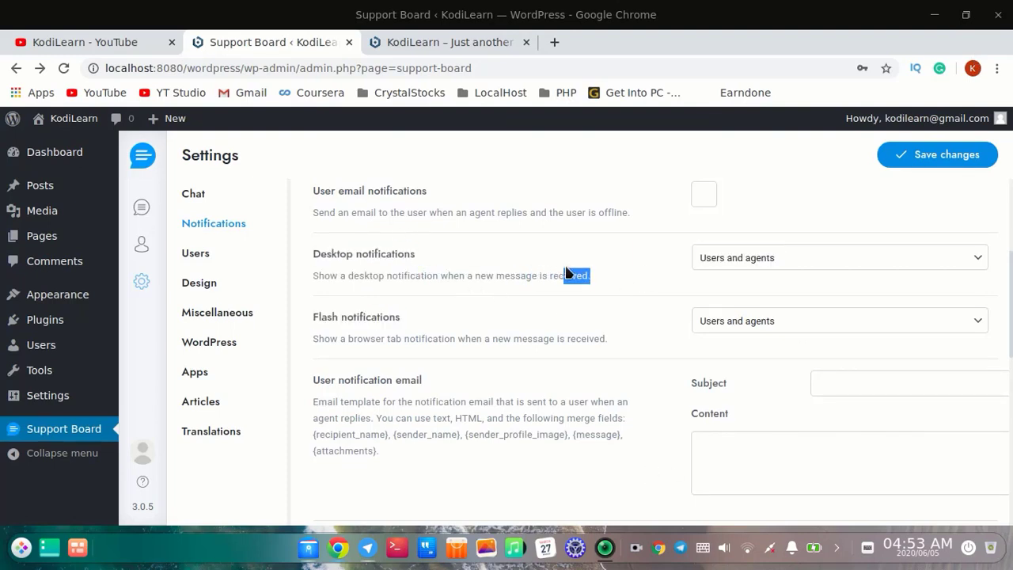
# Open the Users settings and keep Require registration set to Disabled
pyautogui.click(193, 252)
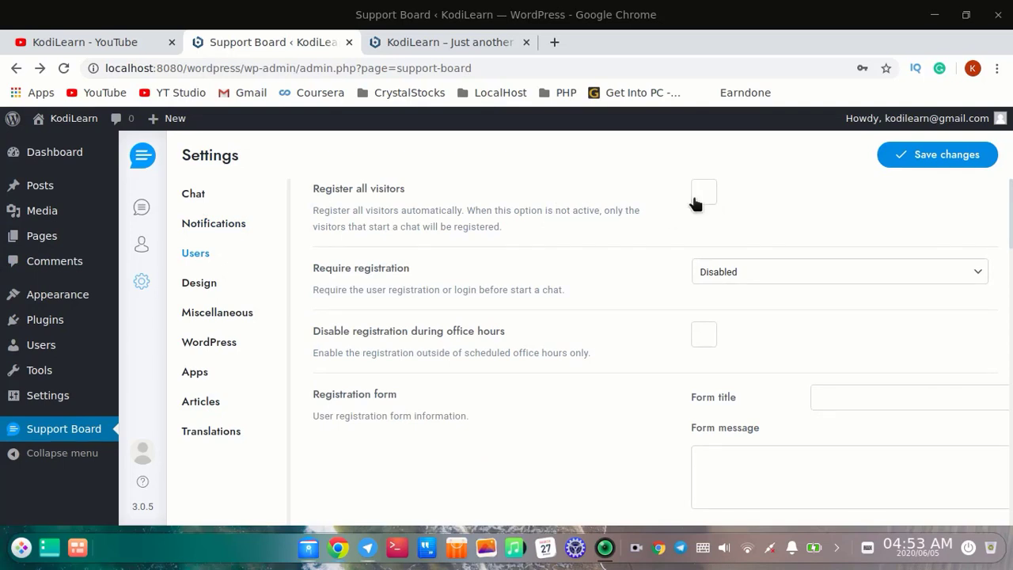
pyautogui.moveTo(460, 208); pyautogui.dragTo(496, 225)
pyautogui.click(541, 234)
pyautogui.scroll(-3, 764, 261)
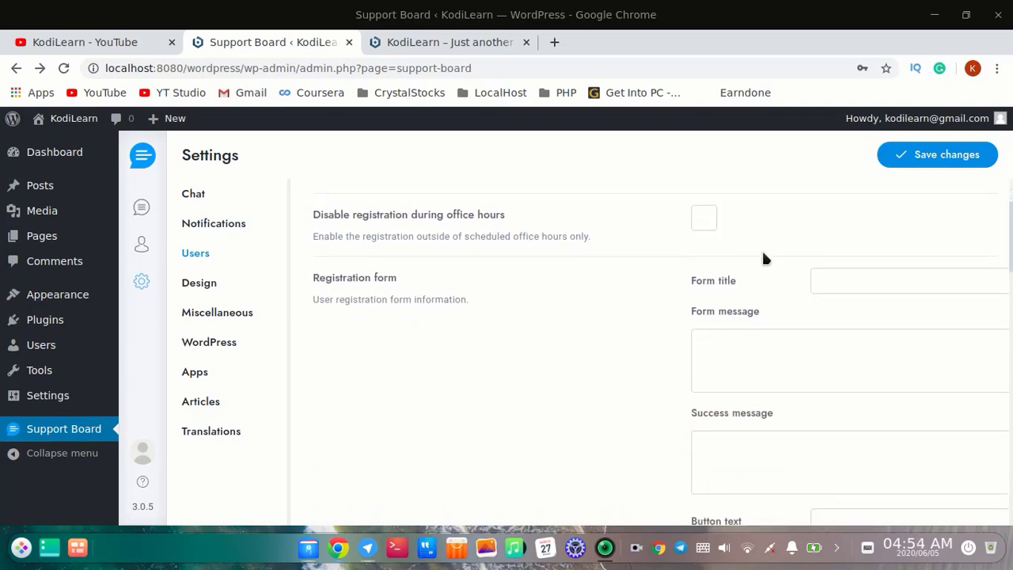
pyautogui.scroll(2, 760, 256)
pyautogui.click(775, 245)
pyautogui.click(775, 243)
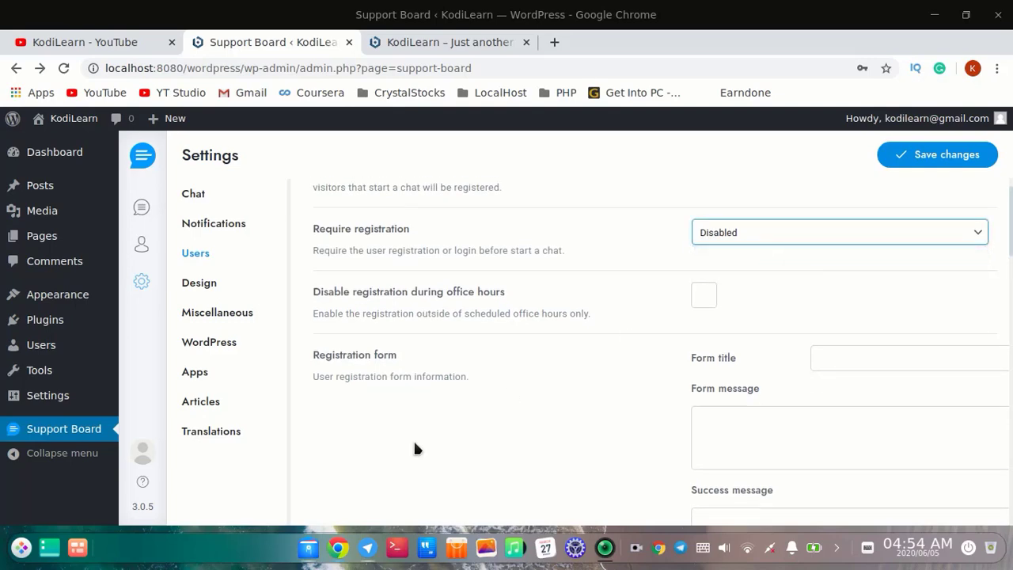
pyautogui.scroll(-7, 413, 438)
pyautogui.scroll(-10, 631, 458)
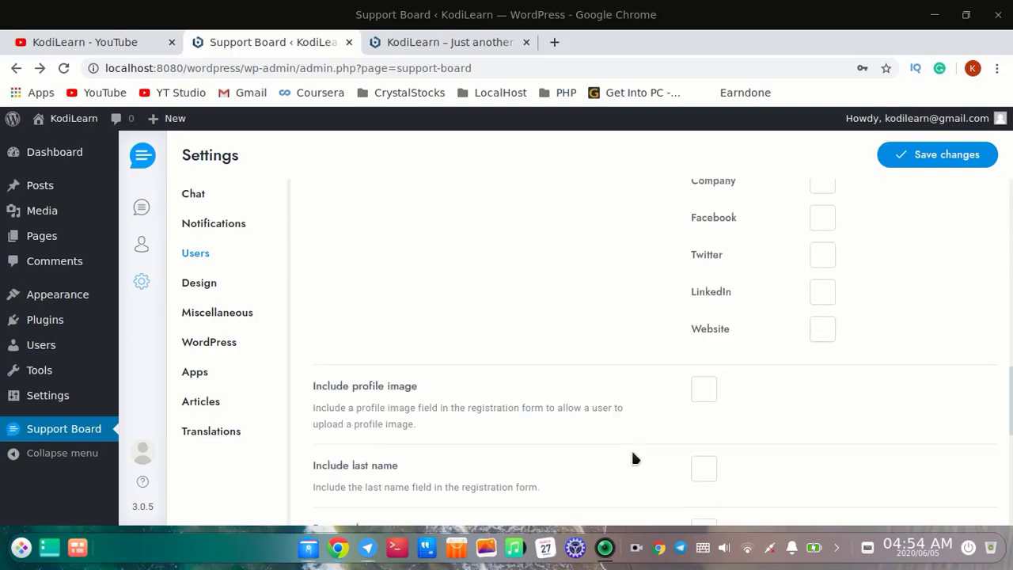
pyautogui.scroll(6, 664, 435)
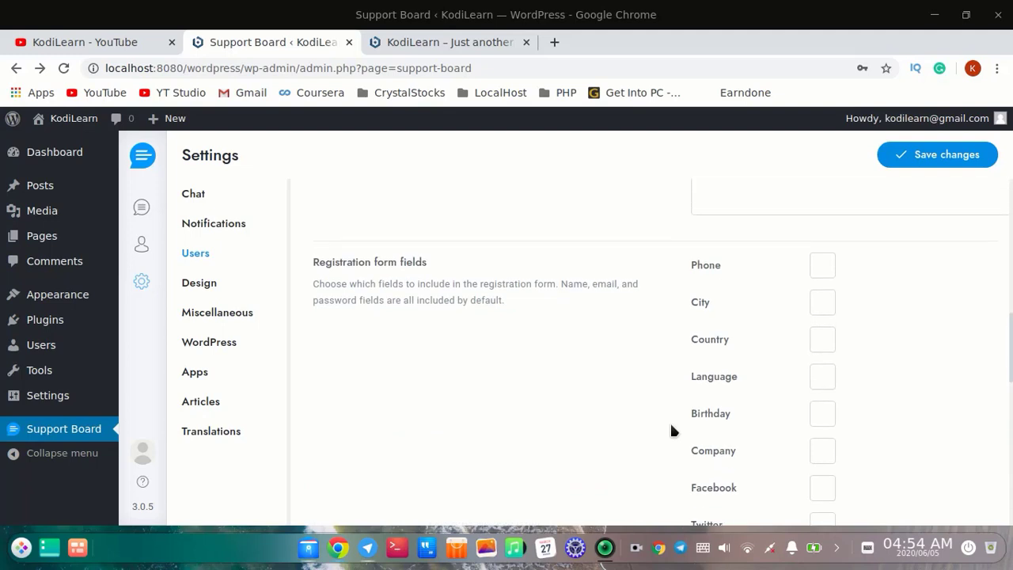
pyautogui.scroll(-2, 546, 367)
pyautogui.scroll(-8, 550, 376)
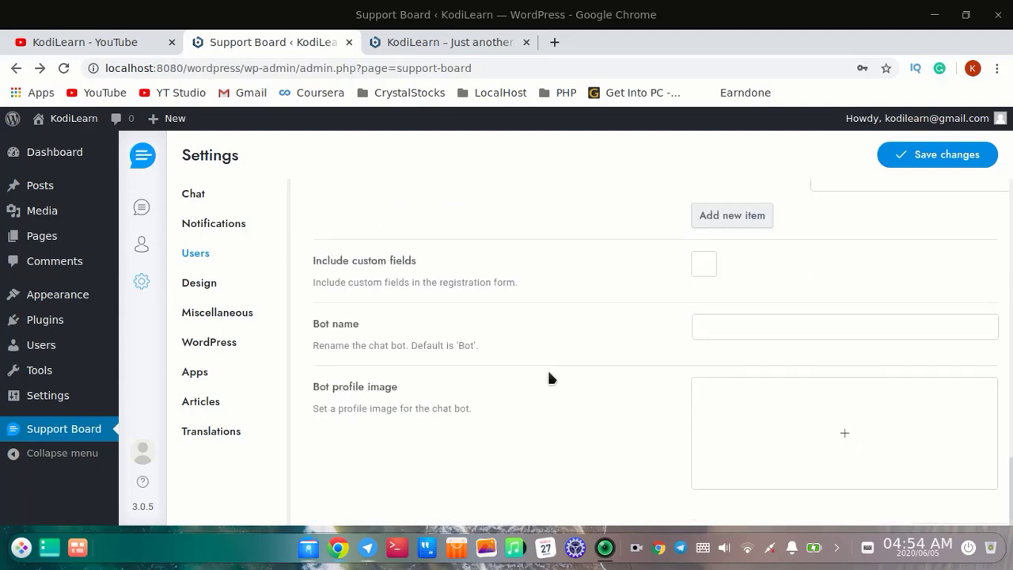
# Name the bot KodiLearn, give it a Wallpapers image as profile picture, and save
pyautogui.click(841, 326)
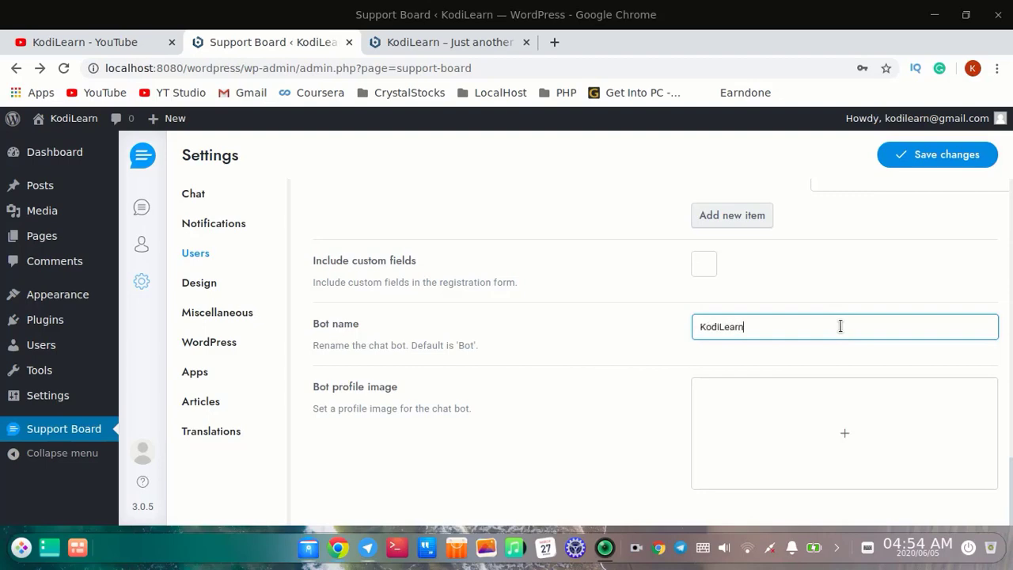
pyautogui.click(837, 459)
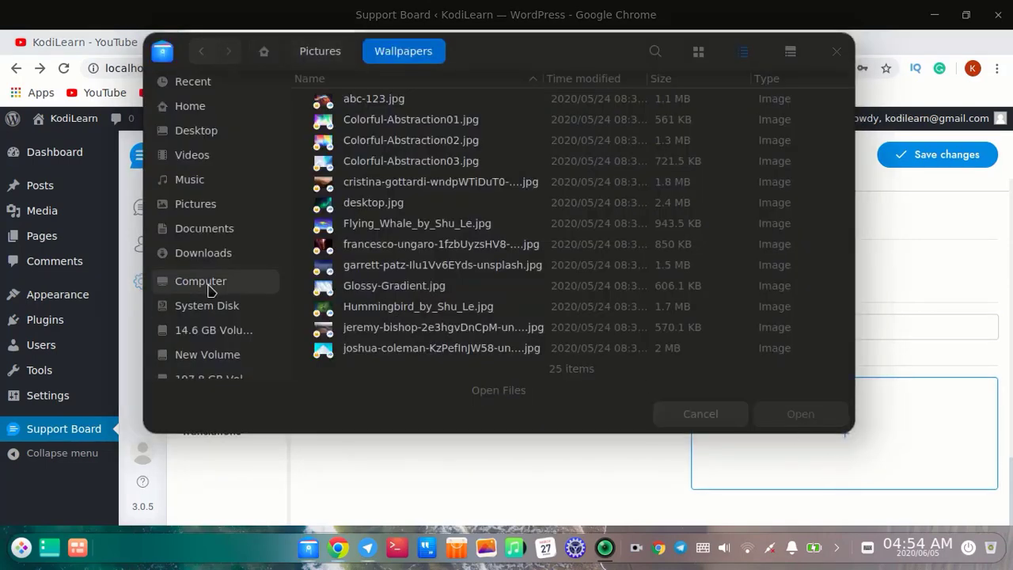
pyautogui.click(389, 165)
pyautogui.scroll(-5, 457, 322)
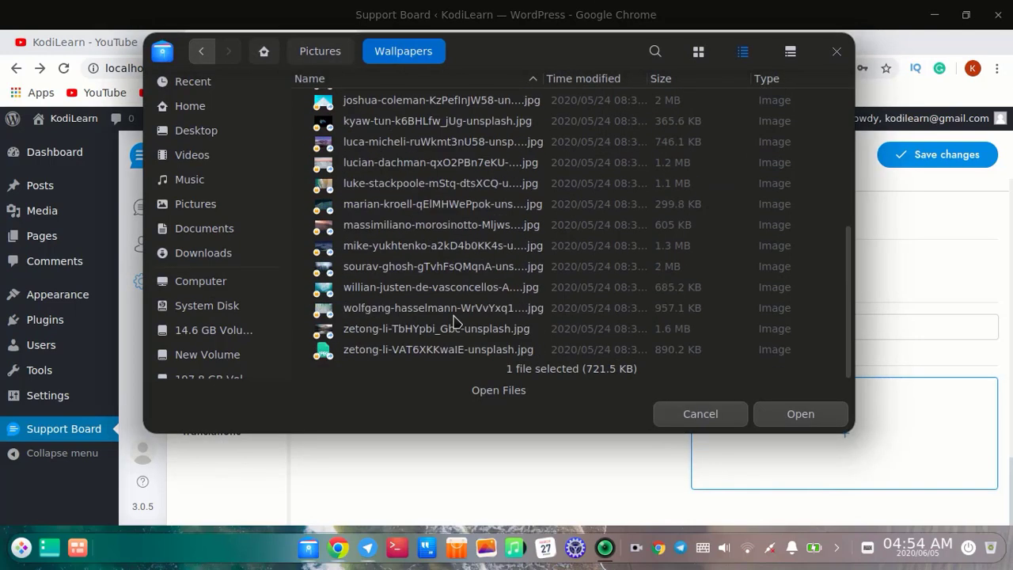
pyautogui.doubleClick(457, 321)
pyautogui.click(918, 161)
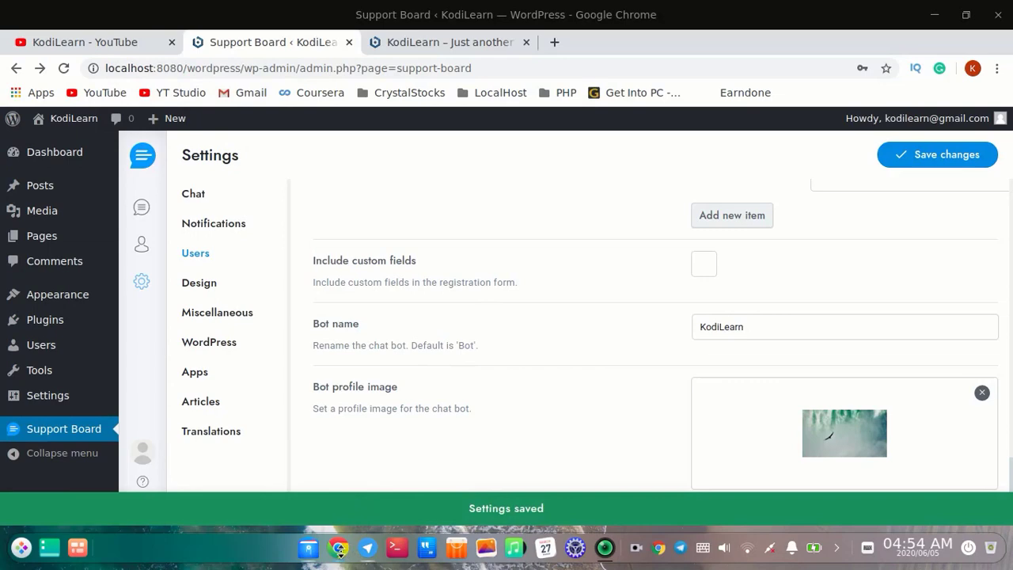
pyautogui.click(341, 550)
# Reload the site and check the chat header shows the bot as KodiLearn
pyautogui.click(66, 69)
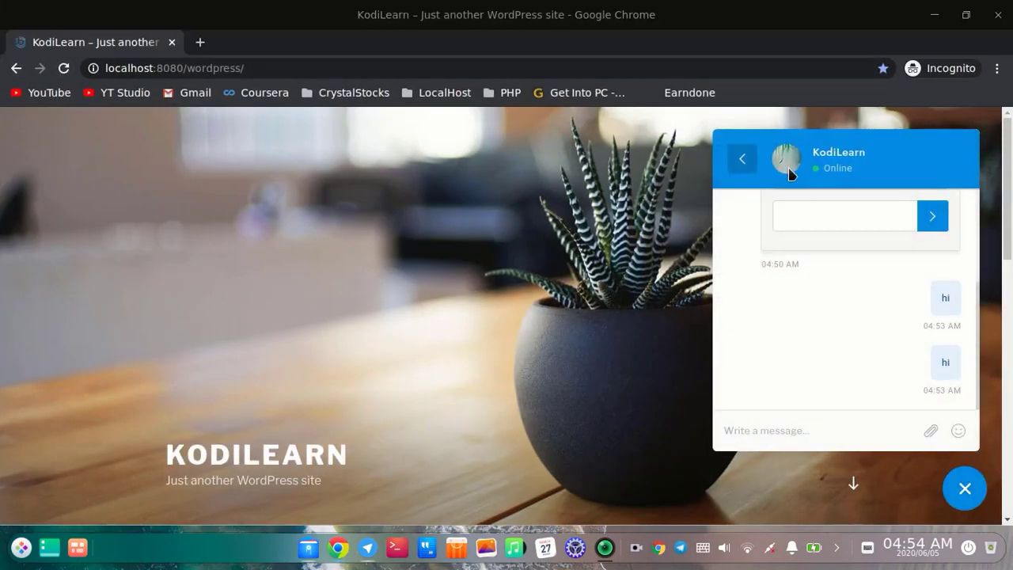
pyautogui.moveTo(815, 151); pyautogui.dragTo(874, 170)
pyautogui.click(859, 152)
pyautogui.click(932, 11)
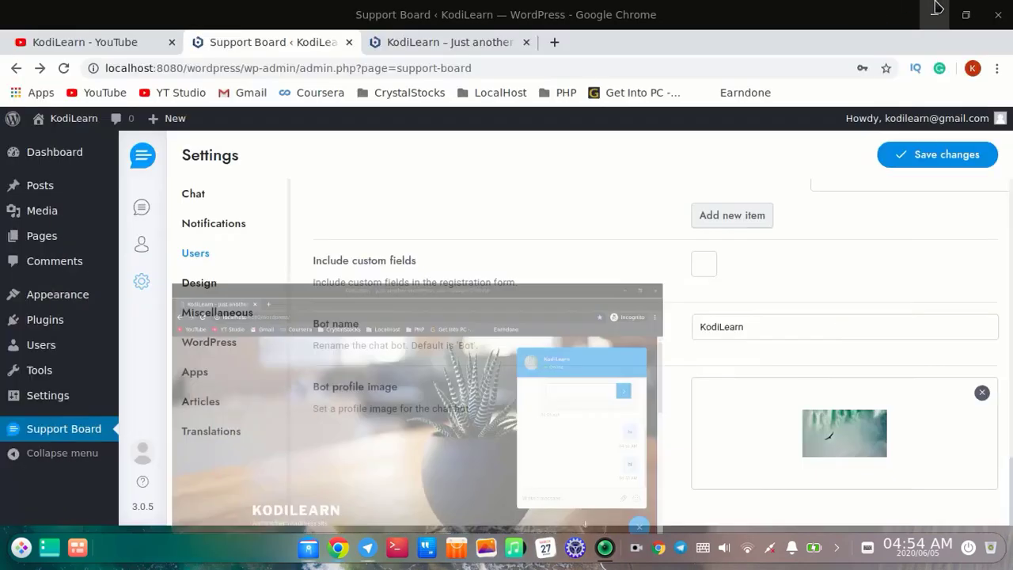
pyautogui.scroll(10, 772, 401)
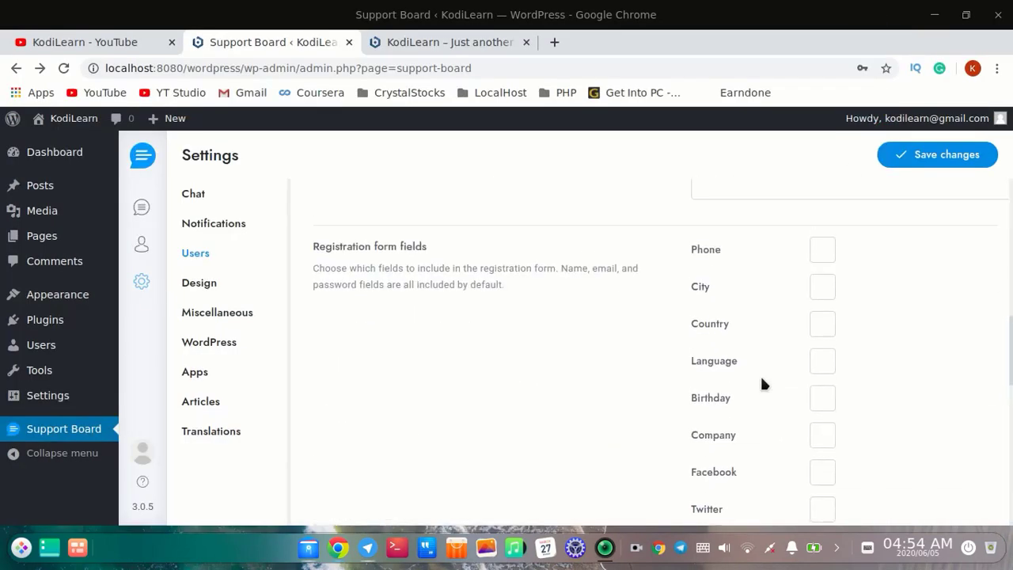
# Set the chat widget's primary colour to white, rgb(255, 255, 255)
pyautogui.click(209, 282)
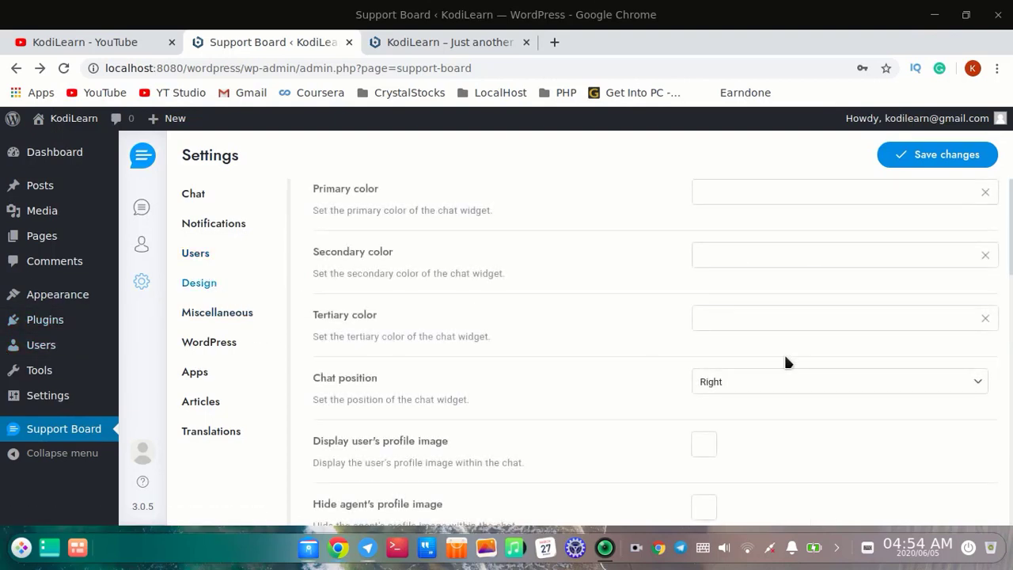
pyautogui.click(879, 180)
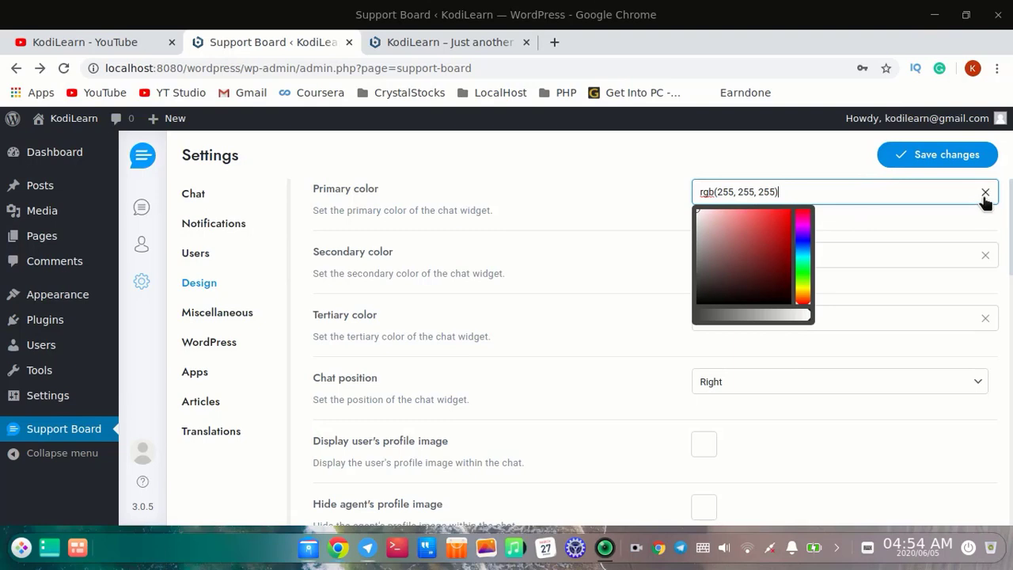
pyautogui.click(983, 226)
# Enable Display user's profile image and save the Design settings
pyautogui.scroll(-3, 807, 383)
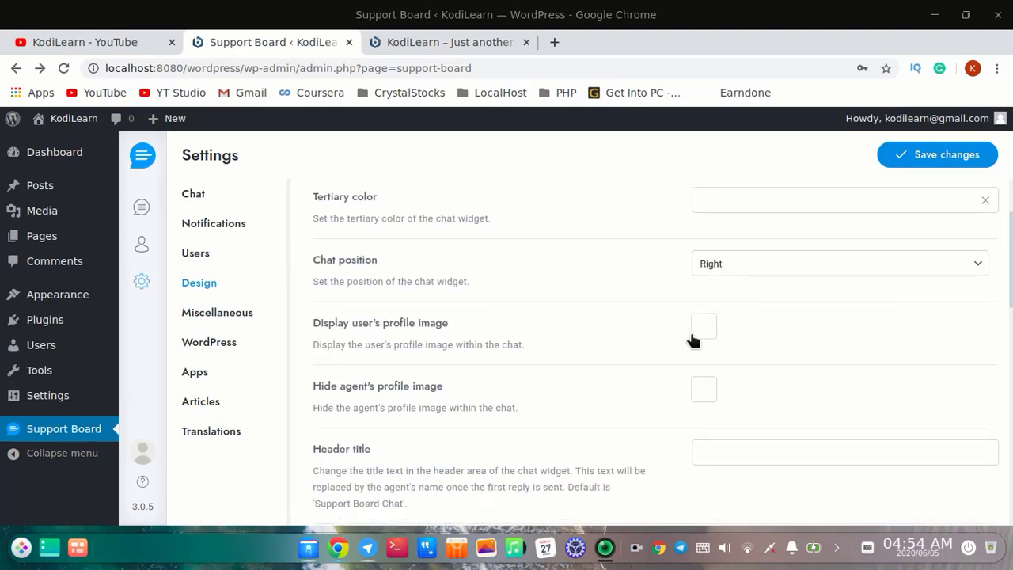
pyautogui.click(960, 156)
pyautogui.scroll(-2, 671, 355)
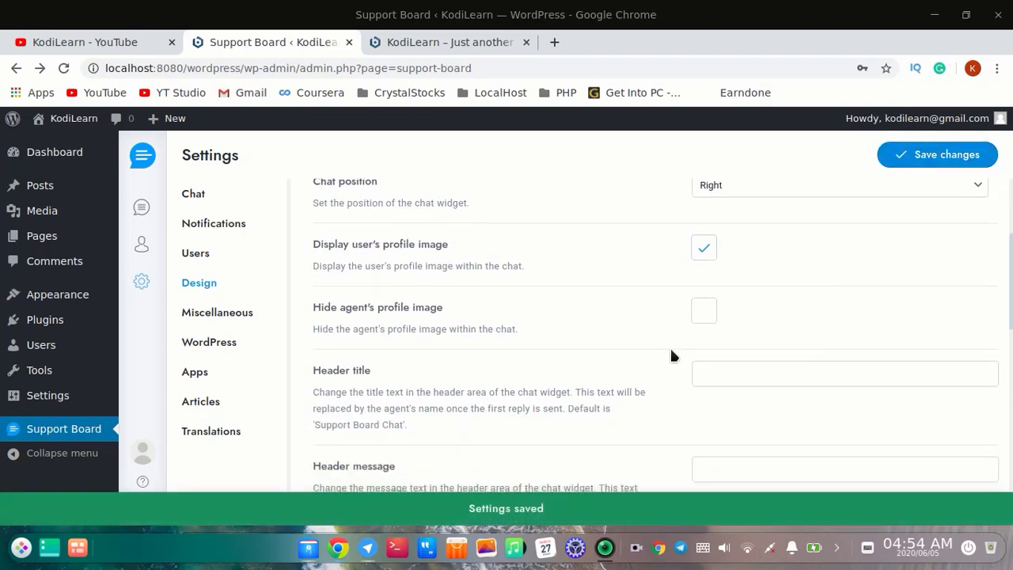
pyautogui.scroll(-3, 709, 310)
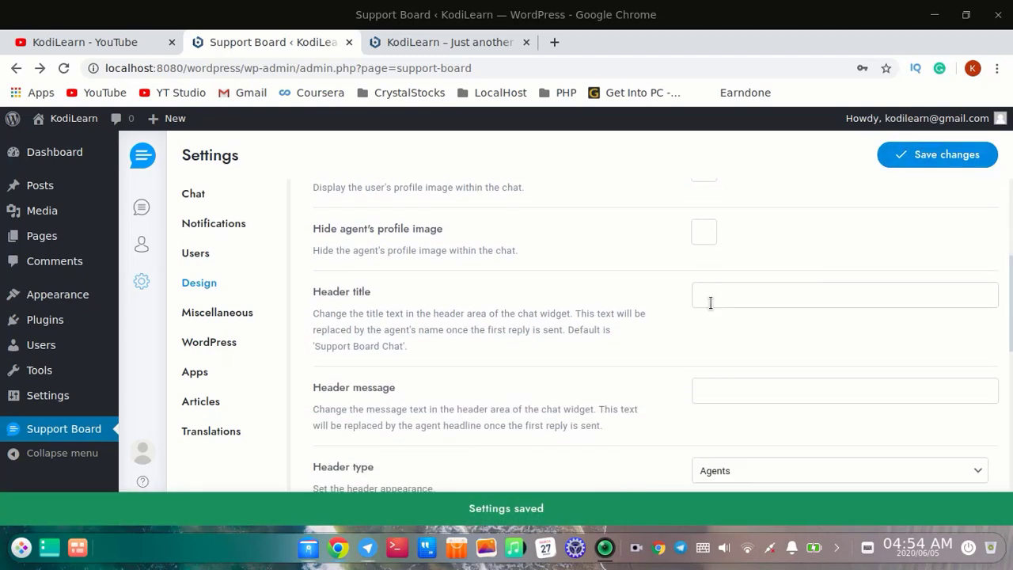
pyautogui.scroll(-8, 739, 344)
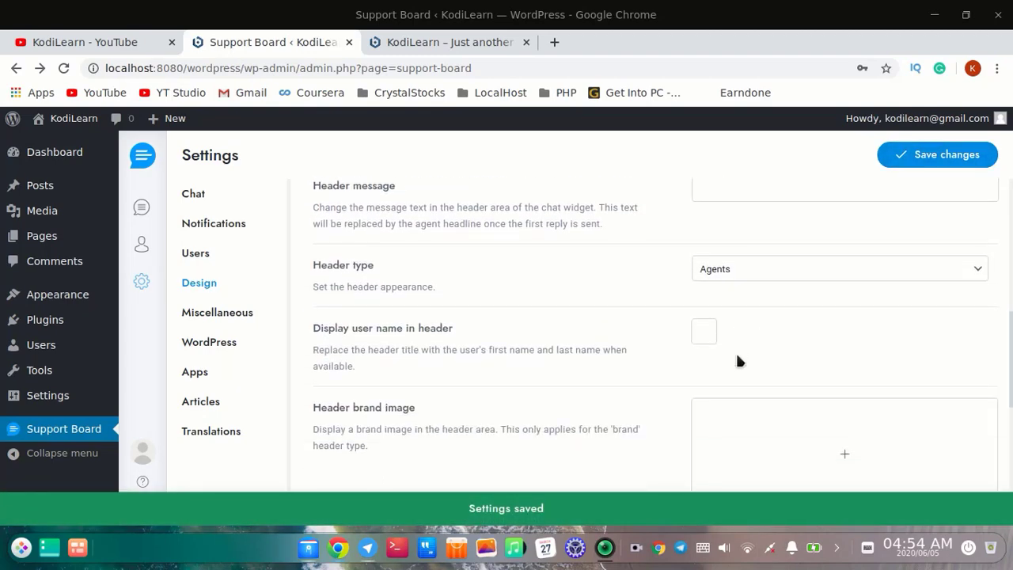
pyautogui.scroll(-4, 780, 356)
pyautogui.scroll(-3, 793, 417)
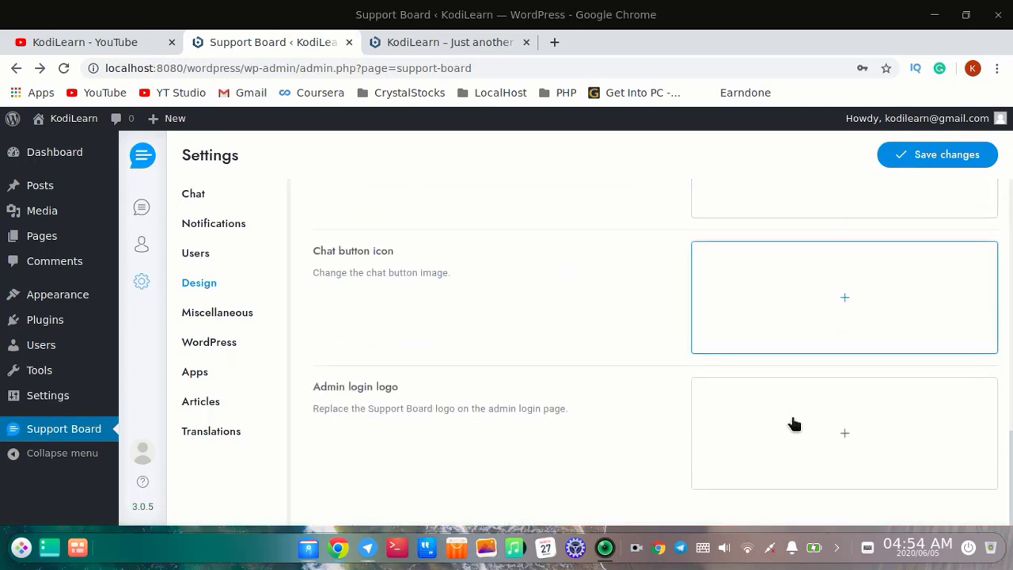
pyautogui.scroll(-10, 480, 323)
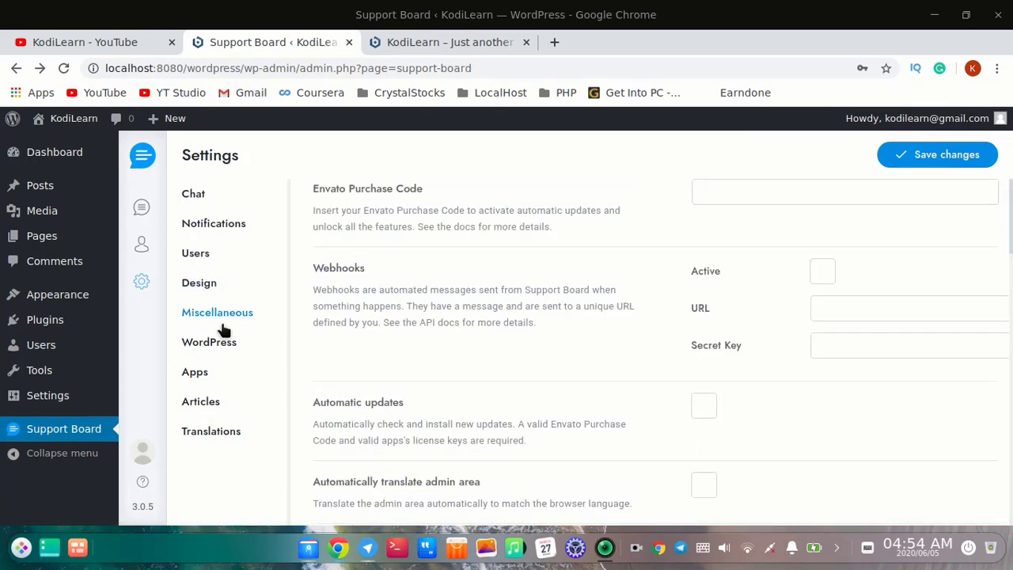
# Tick Automatic updates, save Miscellaneous, and go to the WordPress integration section
pyautogui.scroll(-1, 554, 320)
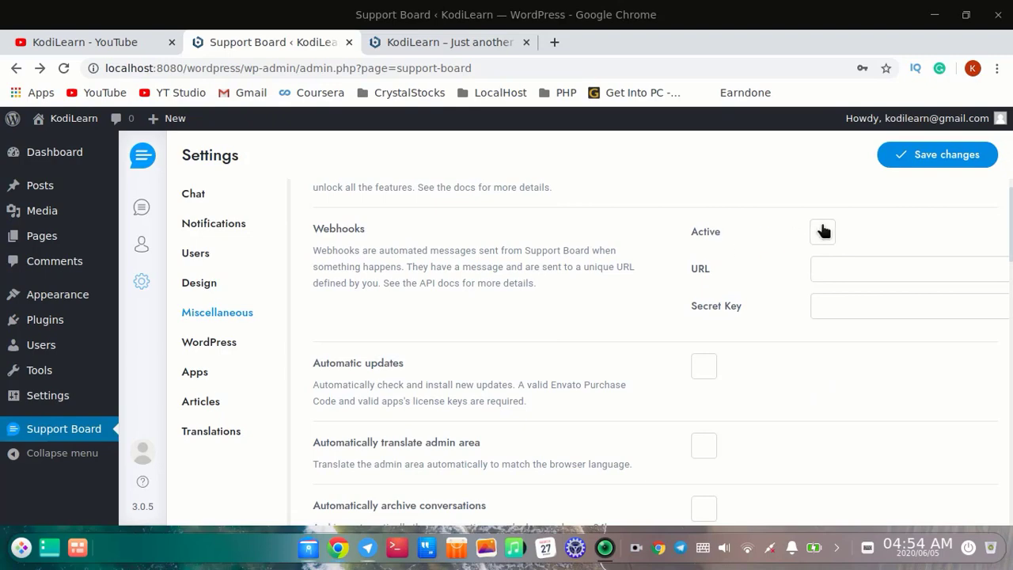
pyautogui.scroll(-2, 776, 378)
pyautogui.click(700, 295)
pyautogui.click(938, 154)
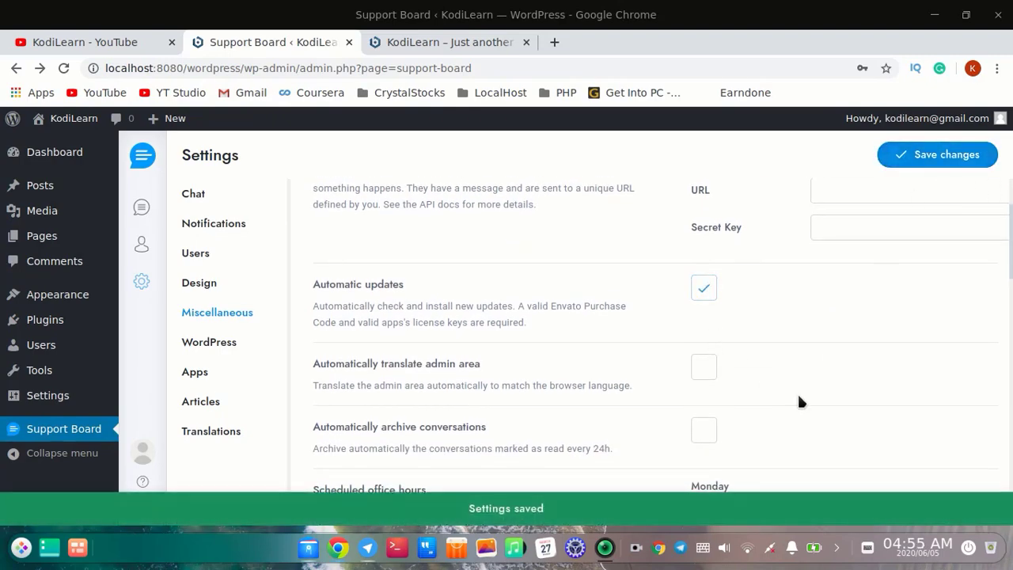
pyautogui.scroll(-4, 799, 403)
pyautogui.scroll(-10, 467, 440)
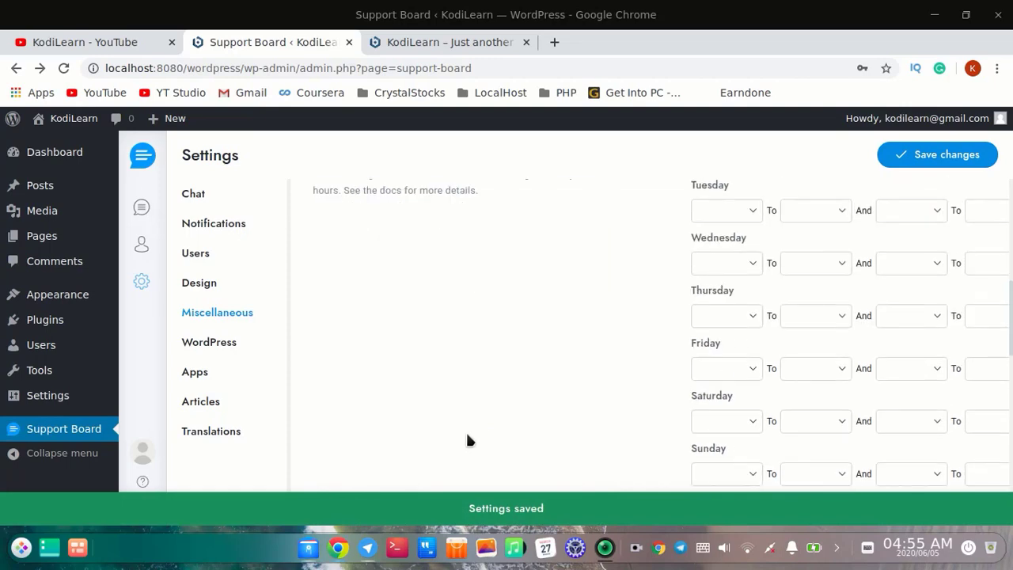
pyautogui.scroll(1, 547, 434)
pyautogui.scroll(-6, 584, 435)
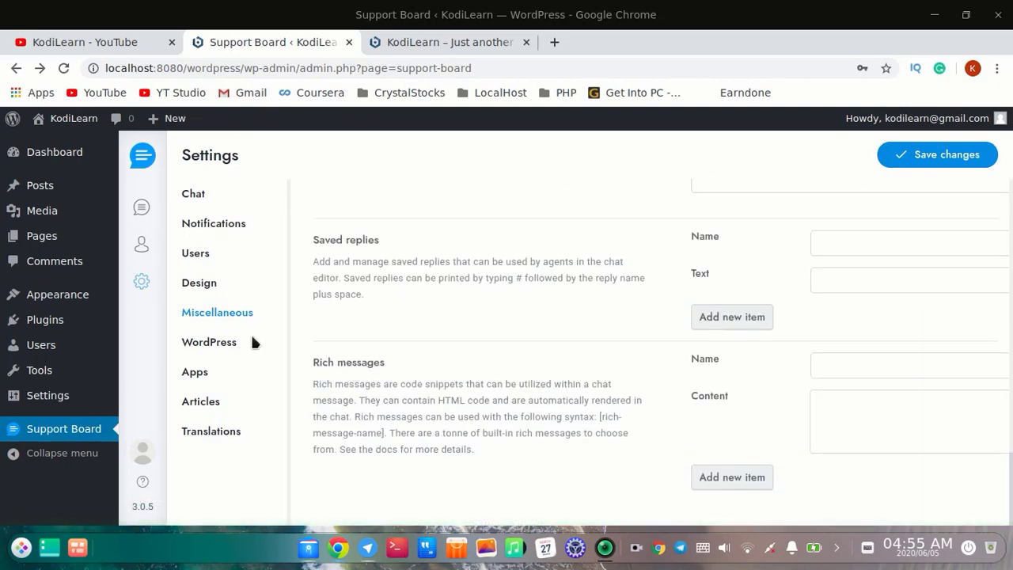
pyautogui.click(218, 340)
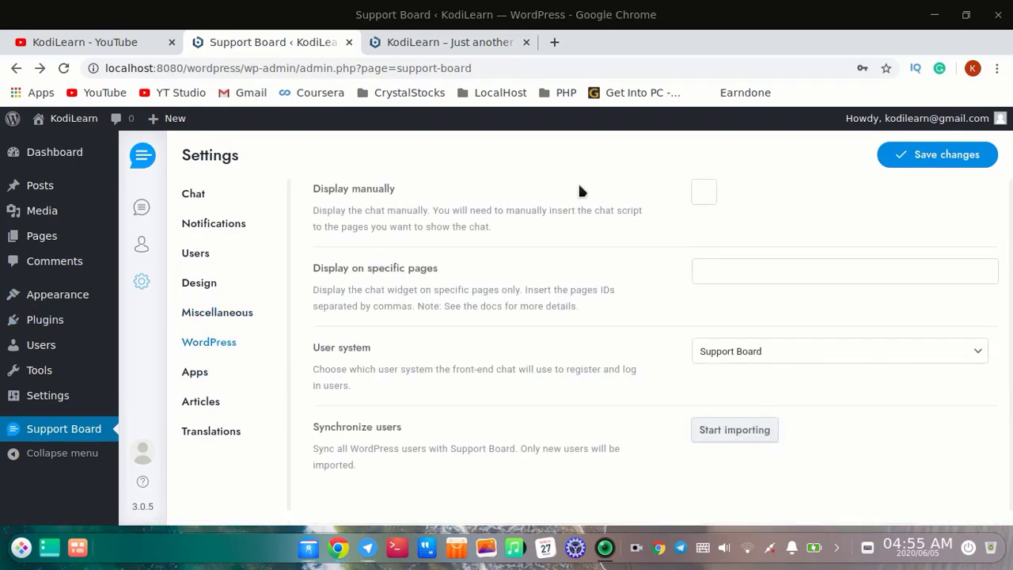
# Leave manual chat display off and bring up the Apps settings listing Slack and Dialogflow
pyautogui.click(701, 198)
pyautogui.click(704, 192)
pyautogui.click(204, 372)
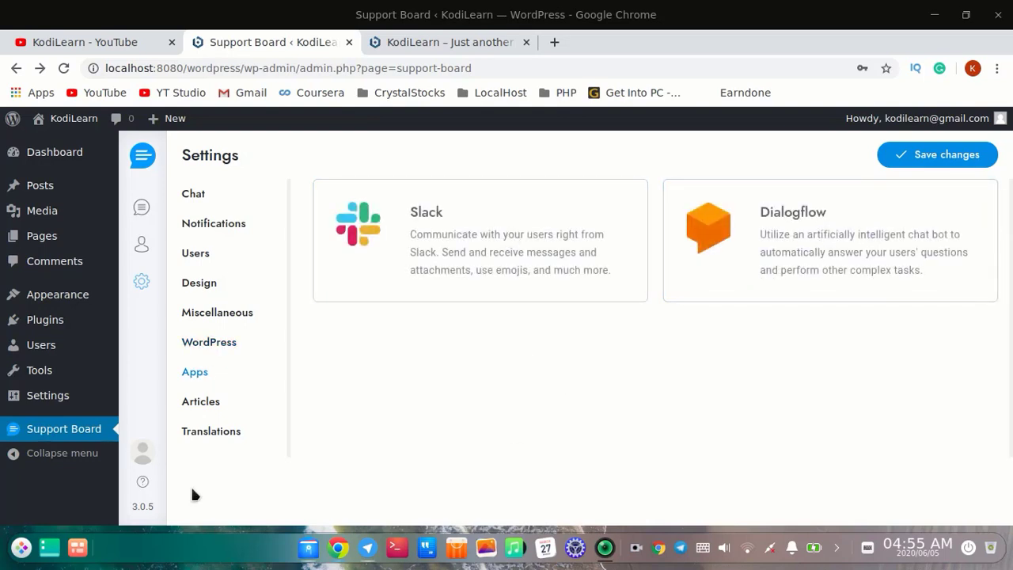
# Give the admin user a wallpaper photo as the new profile image
pyautogui.click(201, 401)
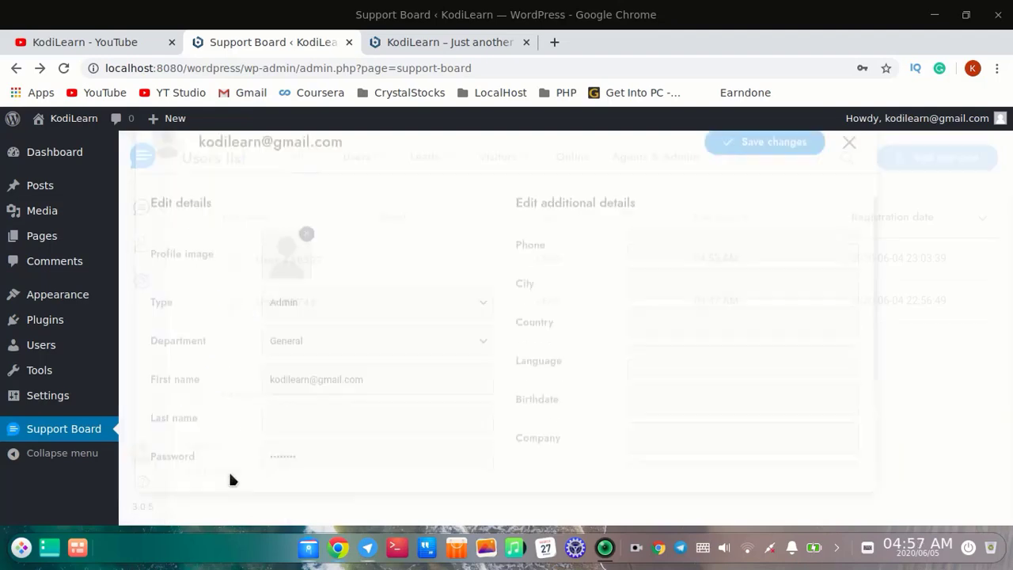
pyautogui.scroll(-1, 474, 324)
pyautogui.scroll(-1, 457, 330)
pyautogui.scroll(3, 456, 332)
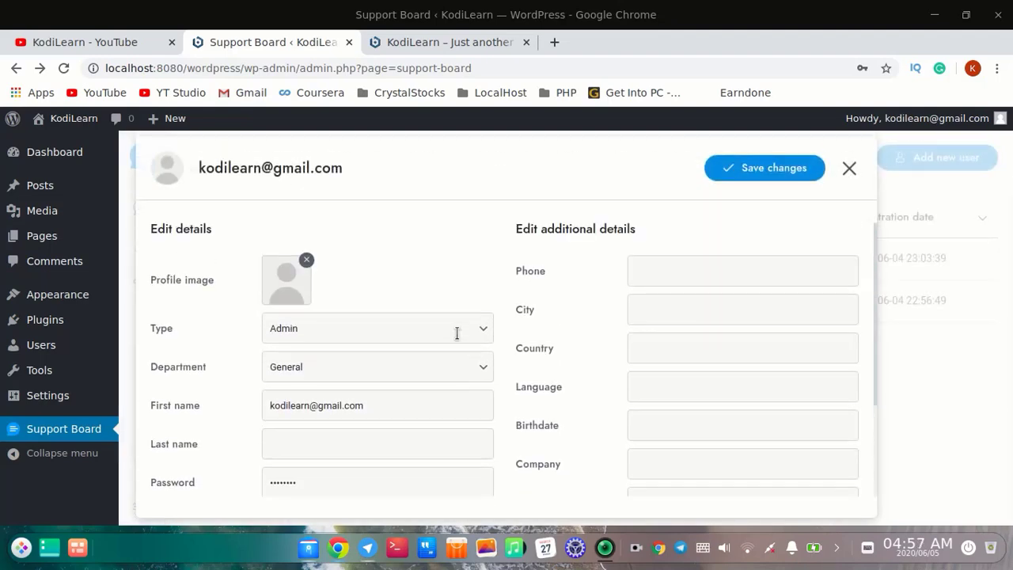
pyautogui.click(287, 276)
pyautogui.click(420, 244)
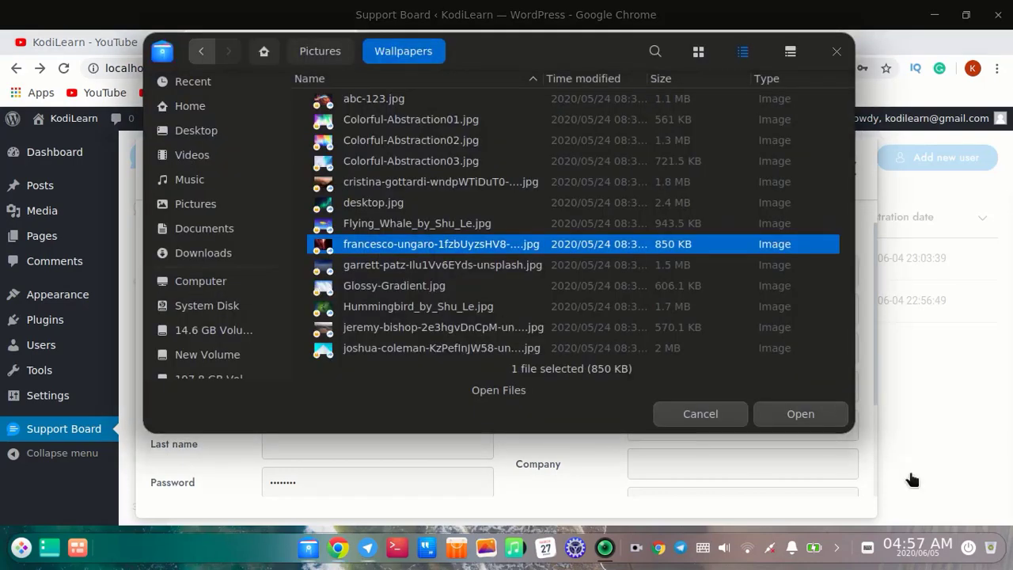
pyautogui.click(805, 422)
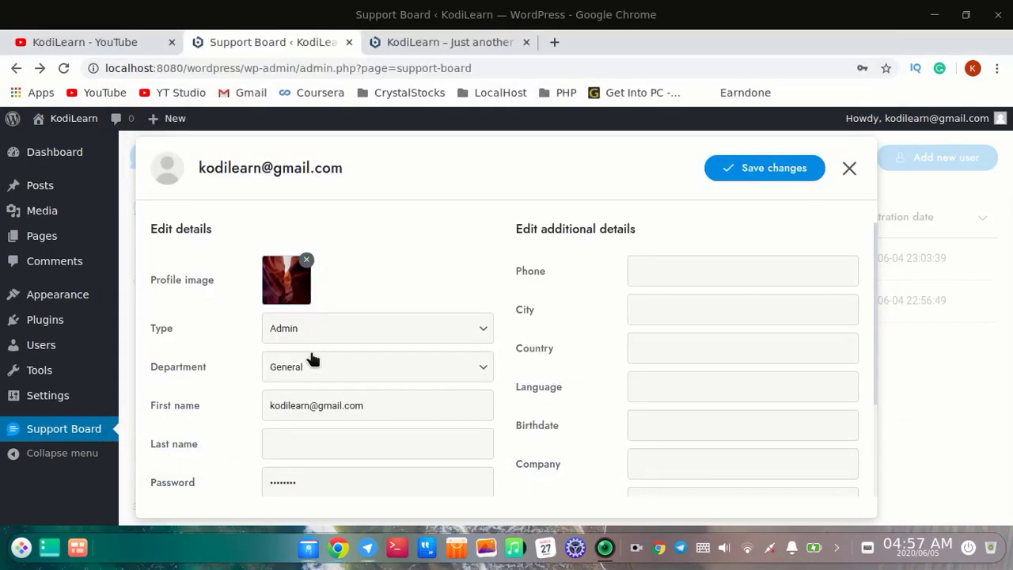
# Save the admin profile as KodLearn Support with social links, then switch to the incognito site window
pyautogui.scroll(-1, 312, 353)
pyautogui.scroll(-2, 312, 360)
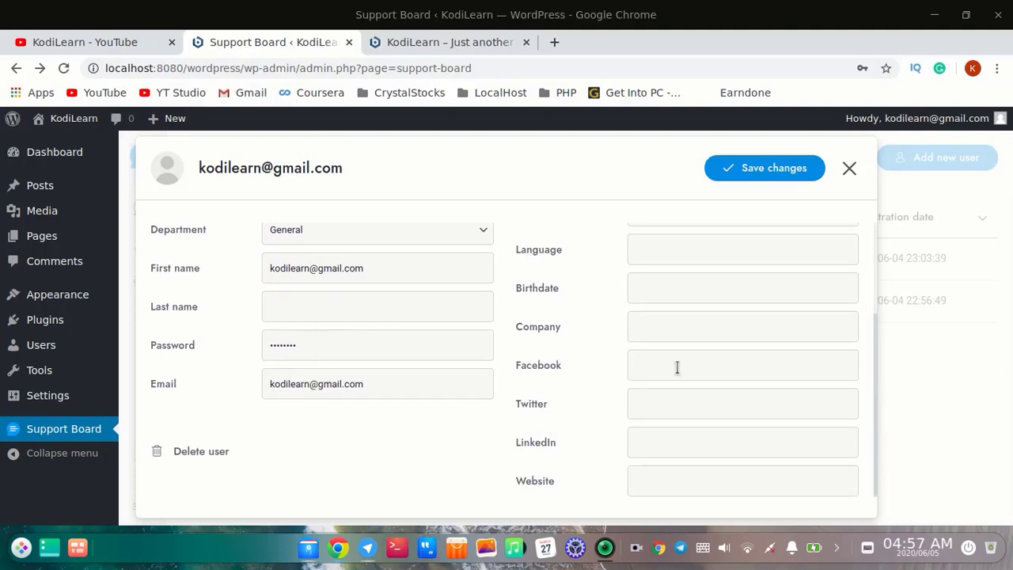
pyautogui.scroll(3, 720, 436)
pyautogui.click(800, 181)
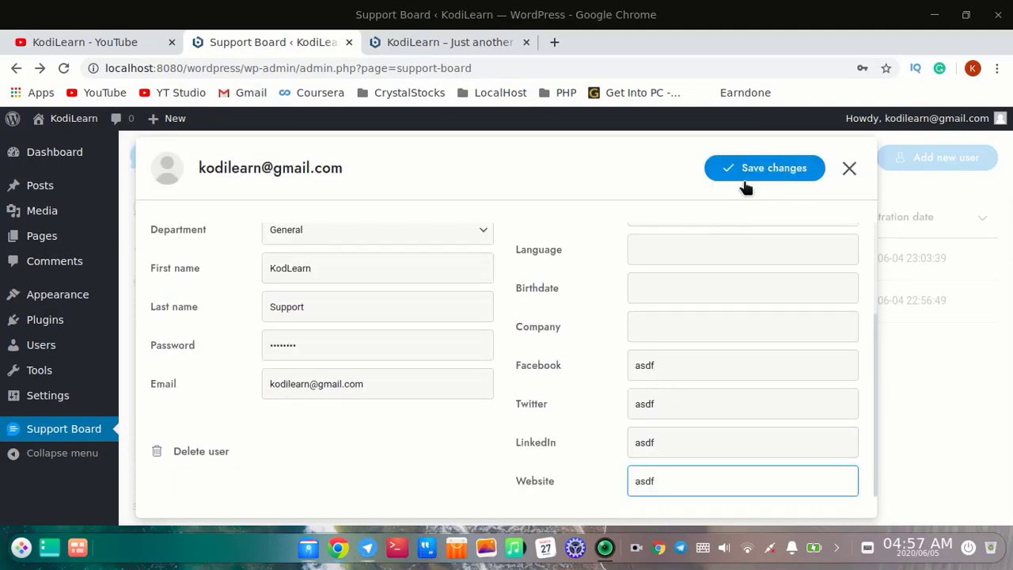
pyautogui.click(741, 166)
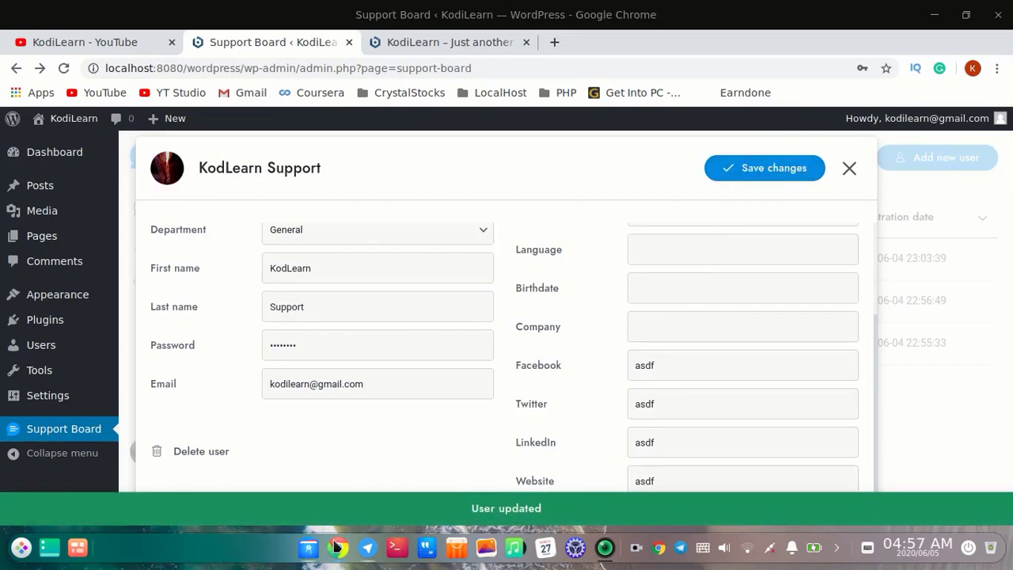
pyautogui.moveTo(338, 546)
pyautogui.click(416, 463)
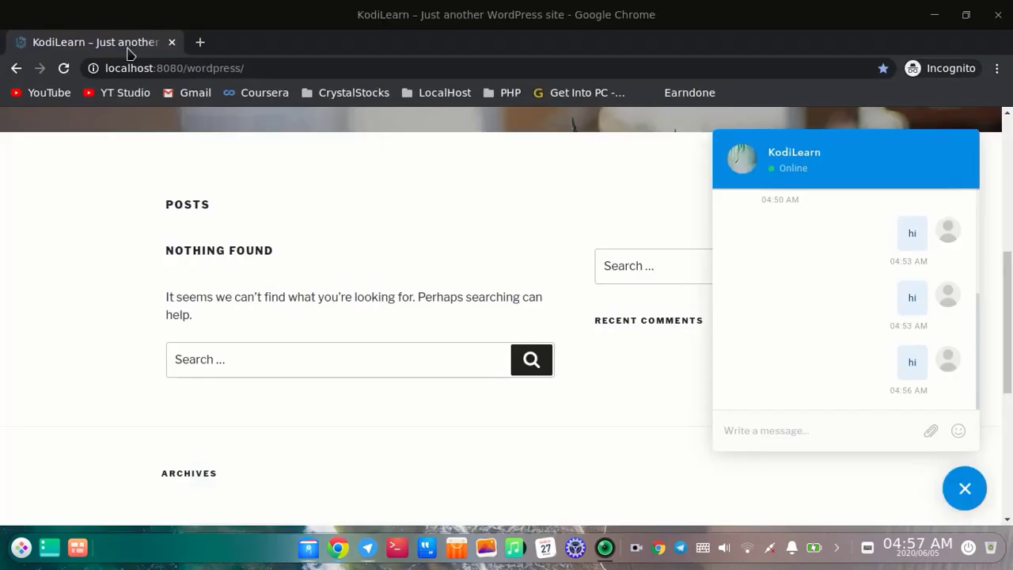
# Reload the front-end to check the new agent photo in the chat's conversations, then return to the admin Users list
pyautogui.click(64, 68)
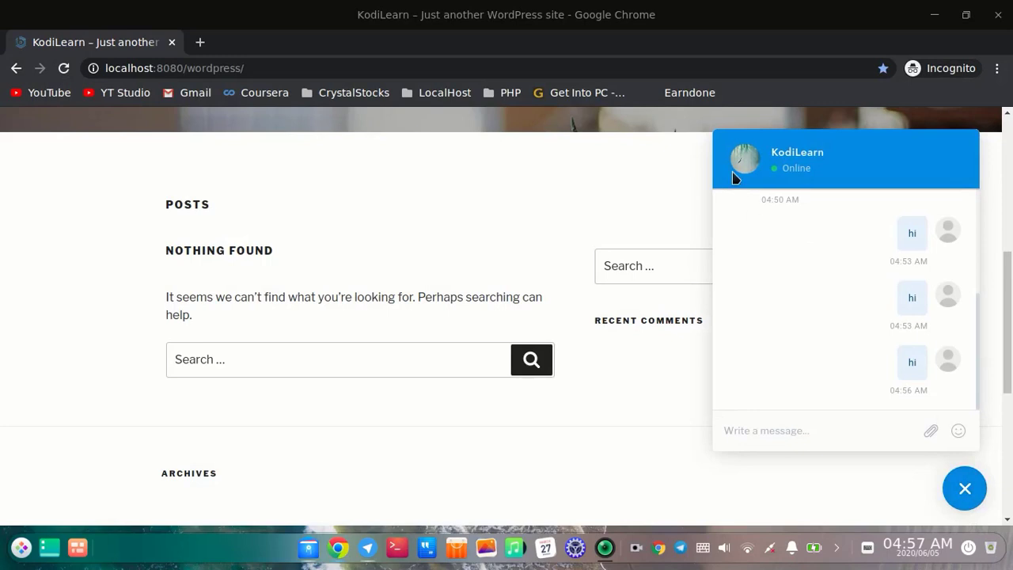
pyautogui.click(734, 165)
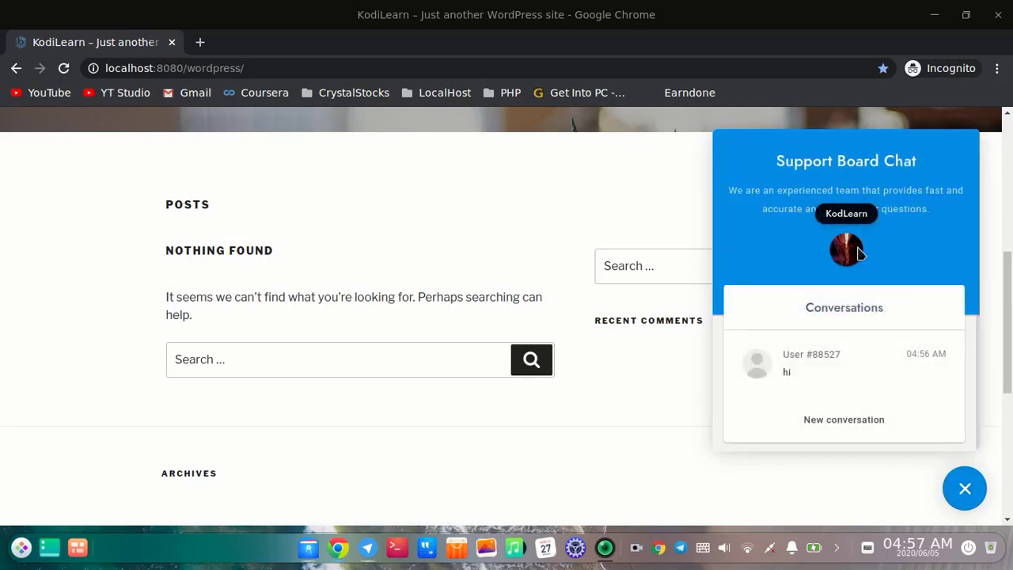
pyautogui.hotkey('alt', 'Tab')
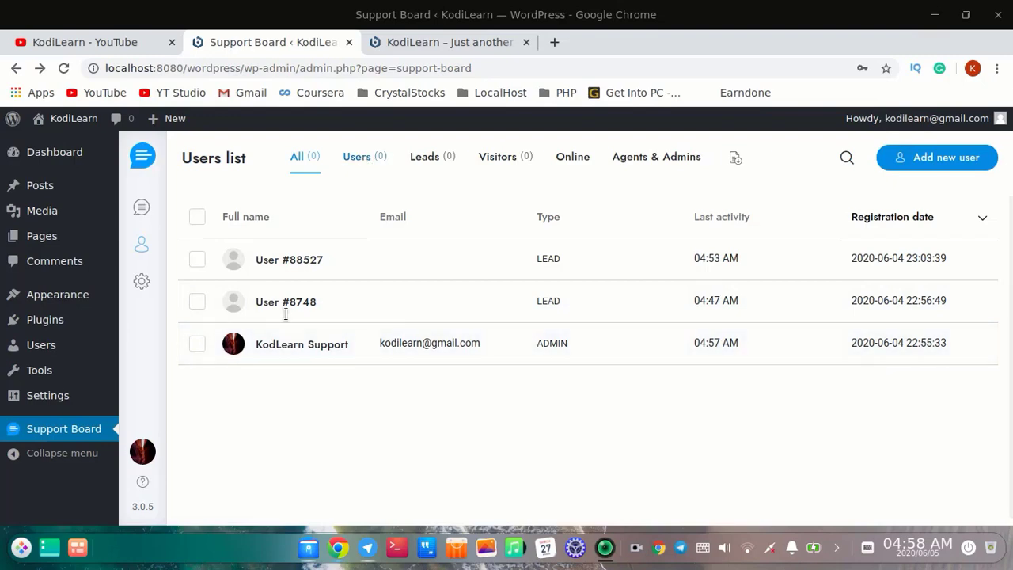
pyautogui.click(281, 349)
pyautogui.scroll(-1, 571, 315)
pyautogui.scroll(1, 570, 315)
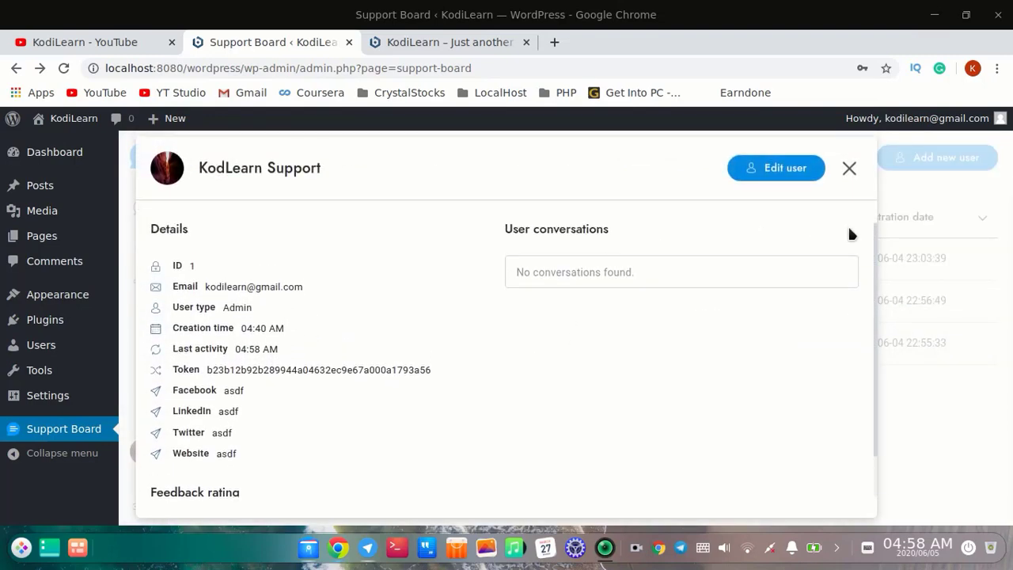
pyautogui.click(849, 167)
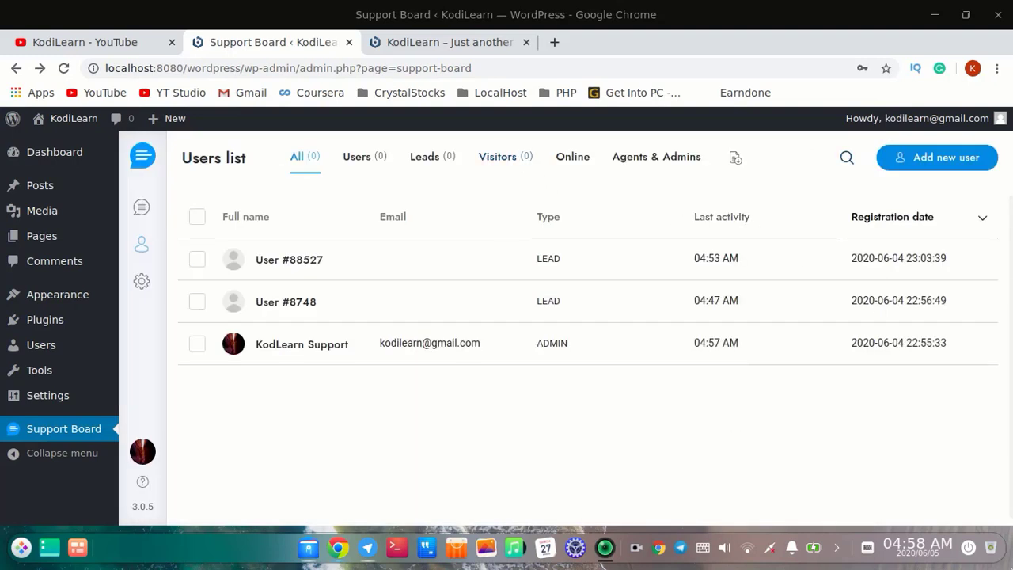